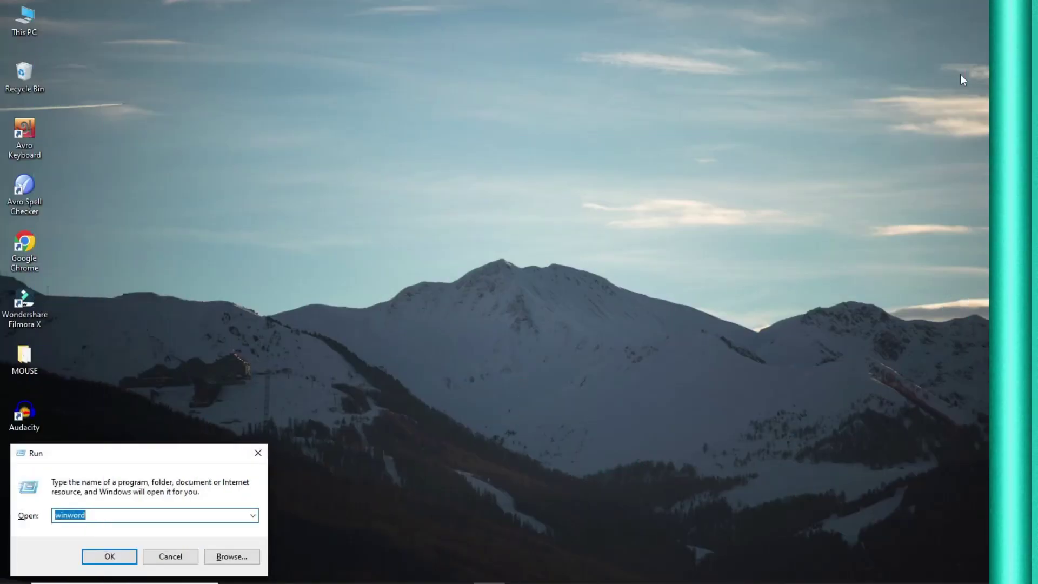
- Launch Microsoft Word by running winword from the Run box
key("Return")
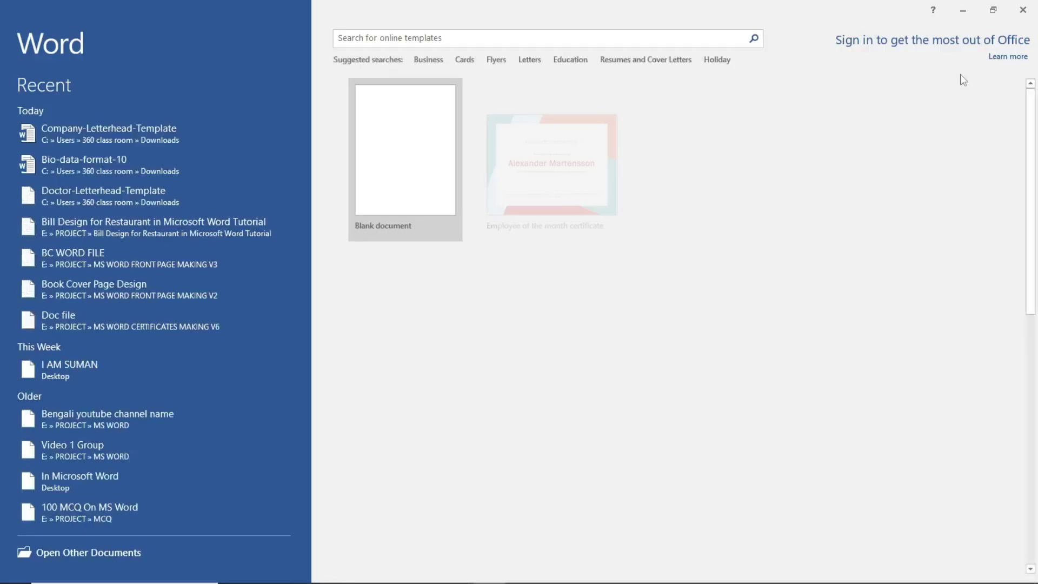
- Start a new blank document and scroll through the available sample content
left_click(392, 122)
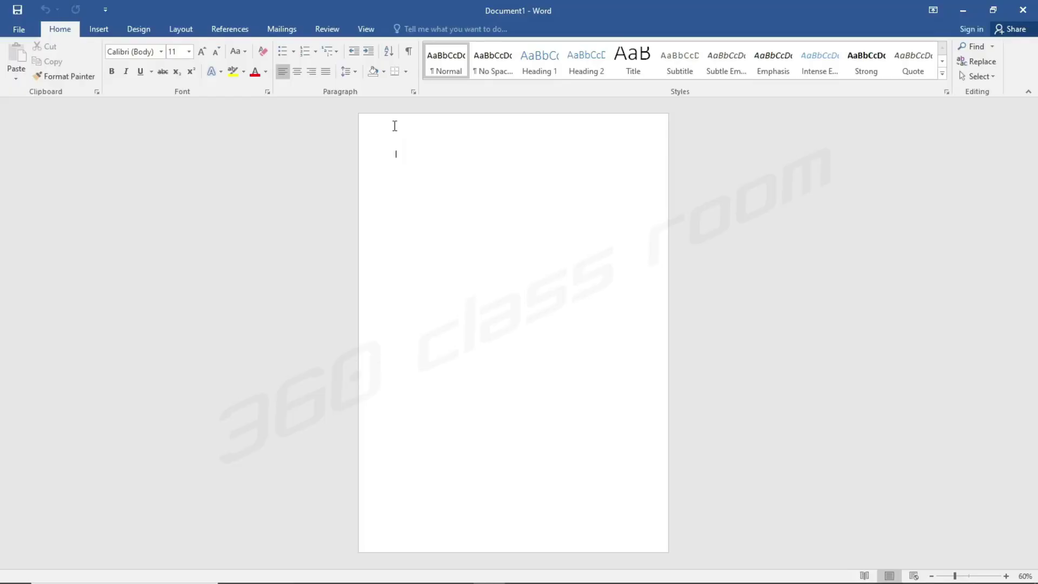
scroll(687, 242, "up", 8, "ctrl")
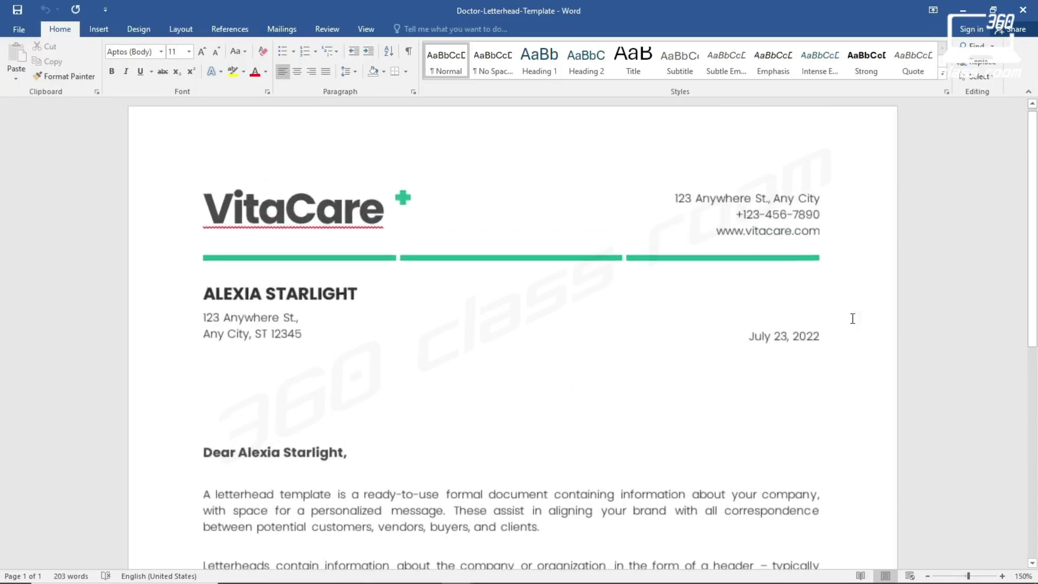
scroll(853, 318, "down", 2)
scroll(853, 319, "down", 6)
scroll(851, 319, "down", 1)
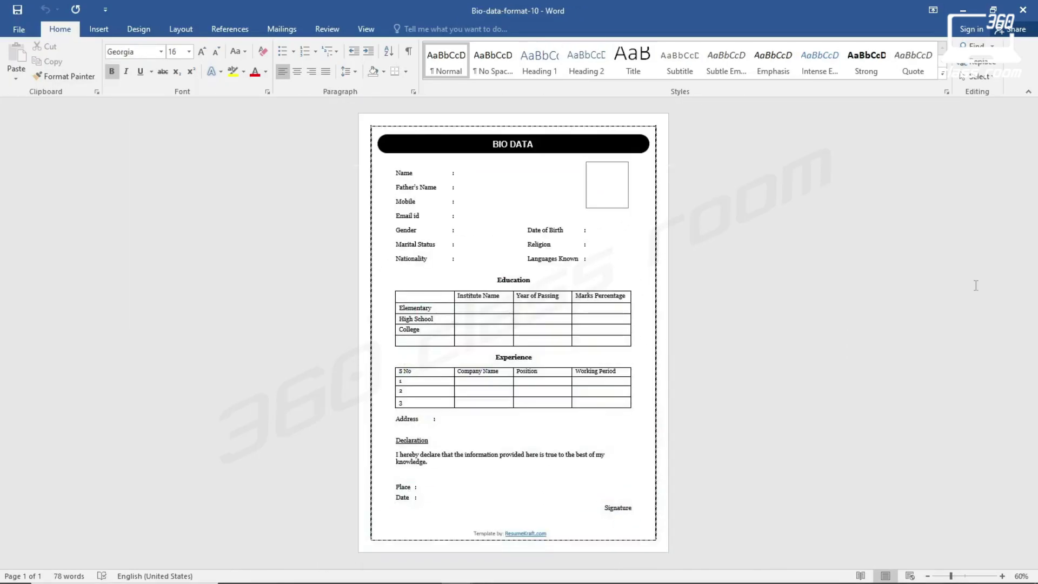
scroll(976, 285, "up", 1)
scroll(984, 279, "up", 2)
scroll(995, 268, "up", 4)
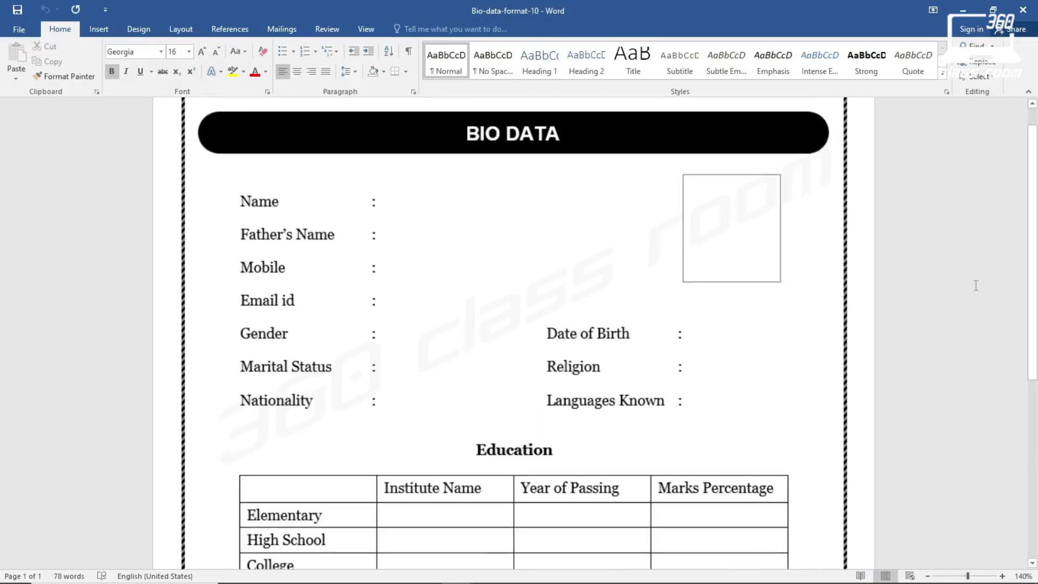
scroll(1005, 260, "up", 1)
scroll(1004, 260, "down", 1)
scroll(1005, 259, "down", 3)
scroll(1004, 260, "down", 2)
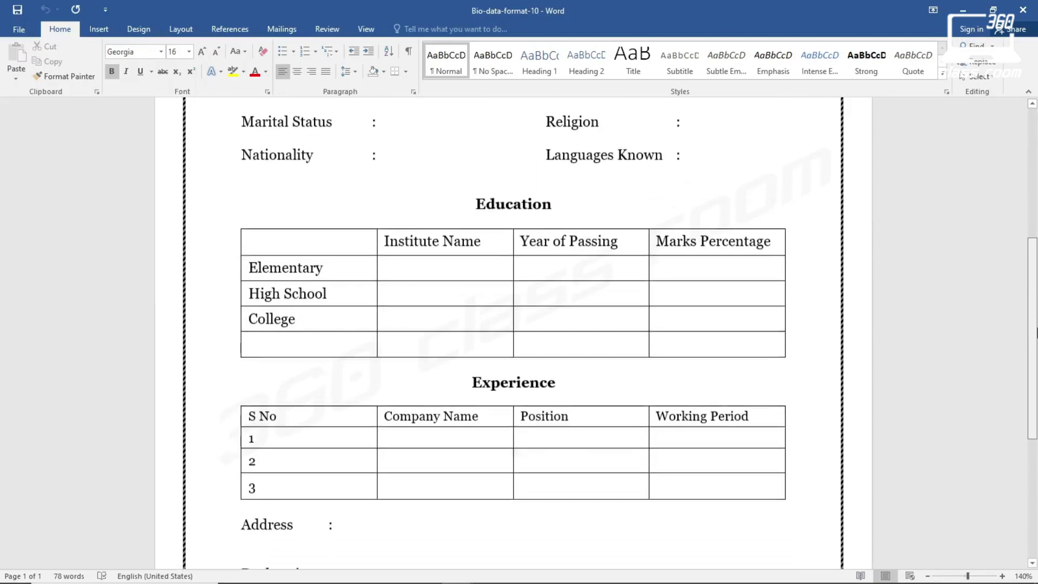
scroll(1005, 260, "down", 1)
scroll(1018, 314, "down", 3, "ctrl")
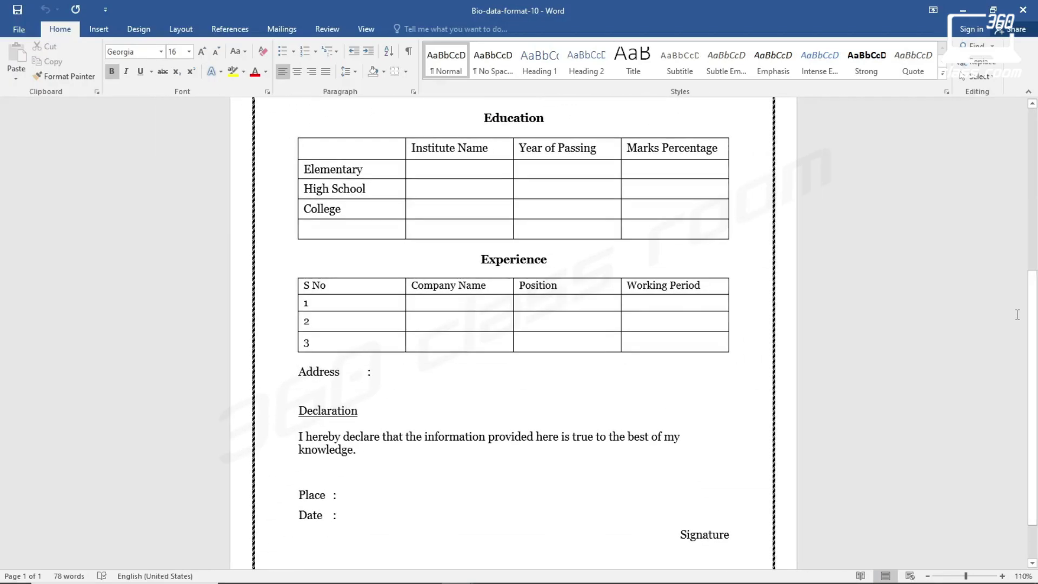
scroll(1017, 315, "up", 3)
scroll(1017, 315, "up", 4)
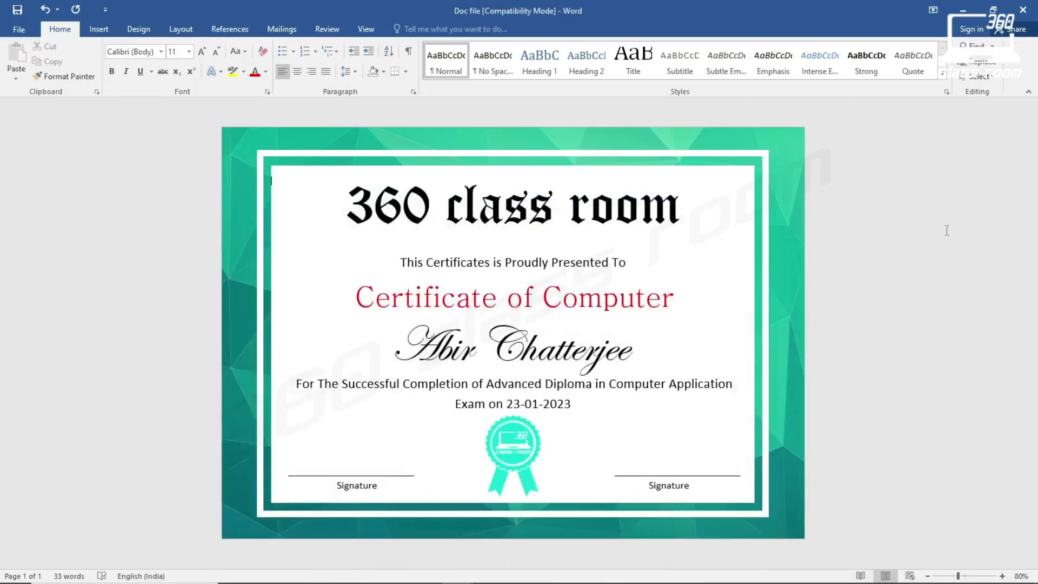
- Select the certificate's name text box contents, then deselect it and scroll down the page
left_click(514, 348)
key("ctrl+a")
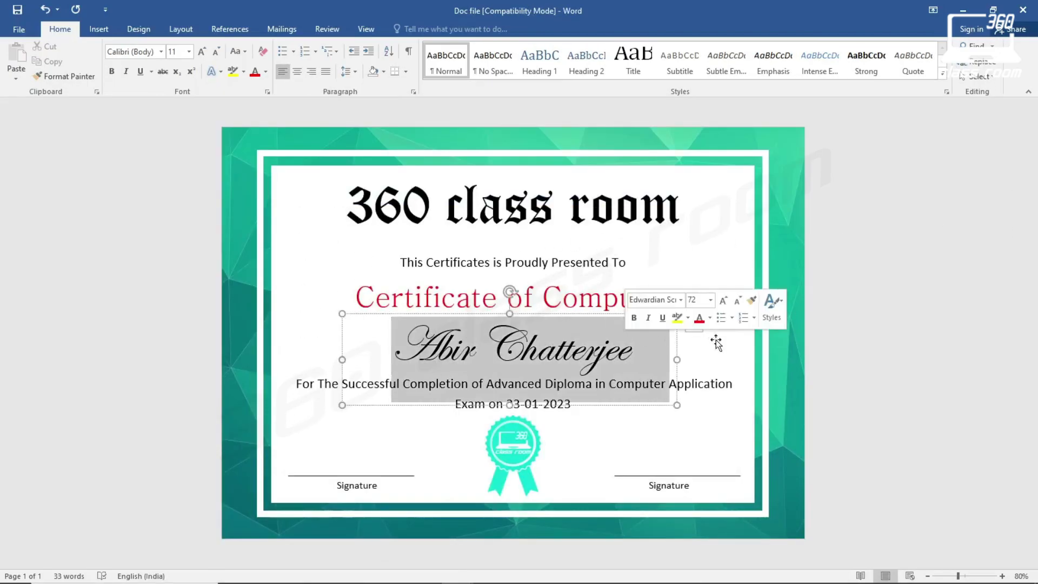
left_click(945, 150)
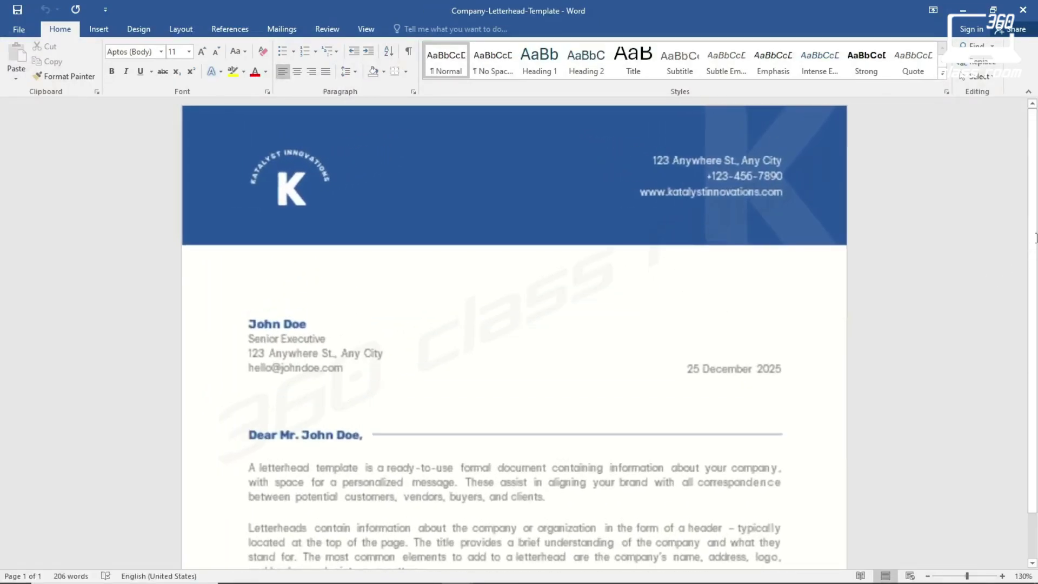
left_click_drag(1034, 256, 1034, 434)
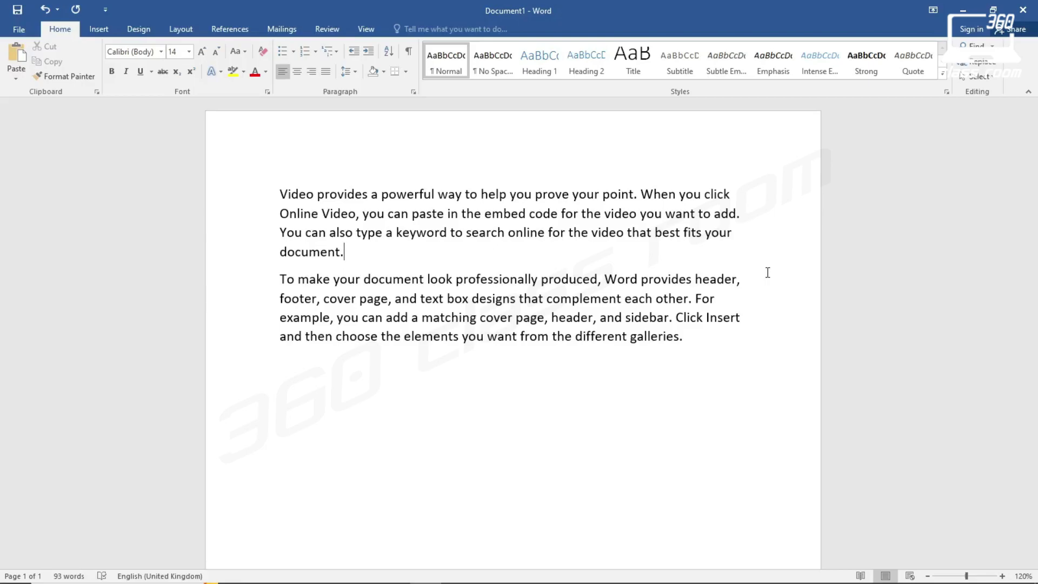
- Select the first paragraph and apply Lucida Handwriting from the Home tab's font list
mouse_move(323, 243)
left_mouse_down()
mouse_move(285, 214)
mouse_move(281, 194)
left_mouse_up()
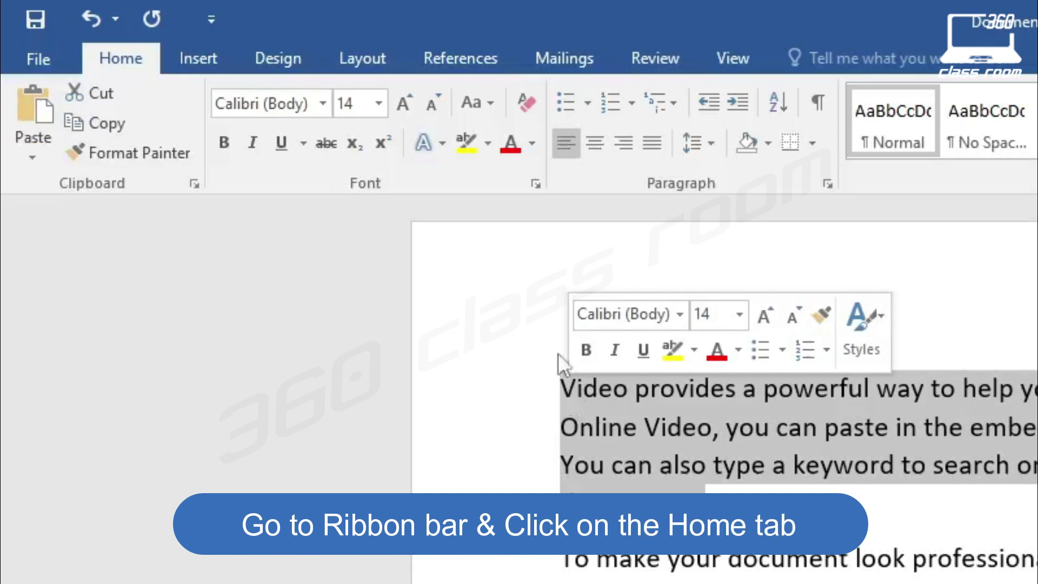
left_click(120, 58)
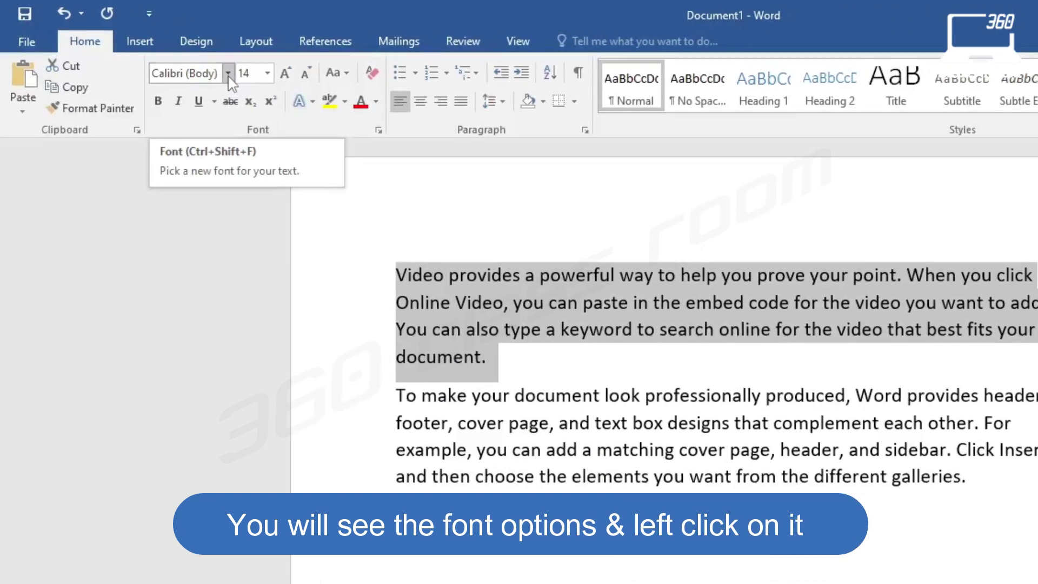
left_click(192, 61)
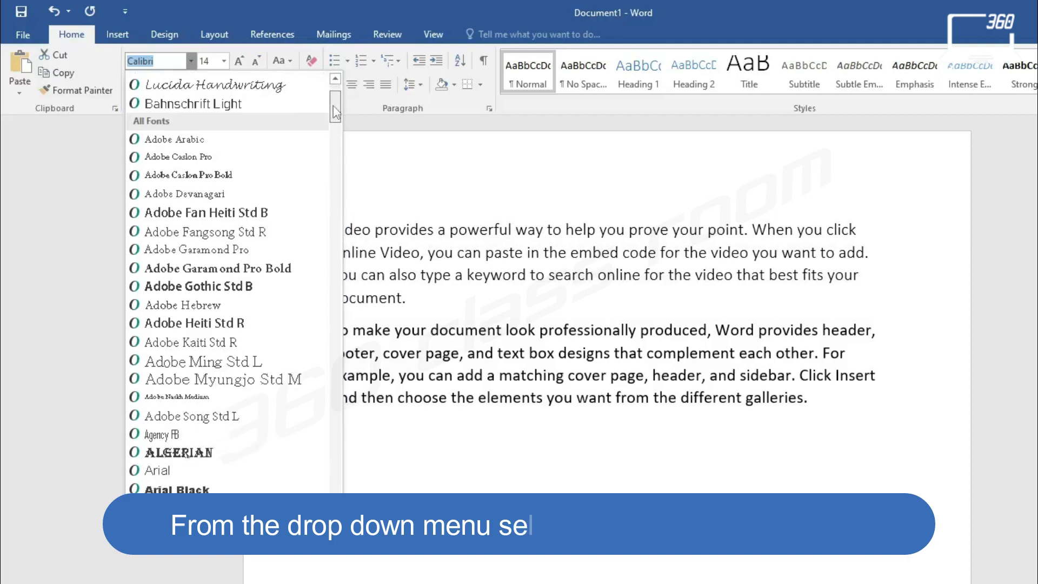
left_click_drag(336, 101, 341, 176)
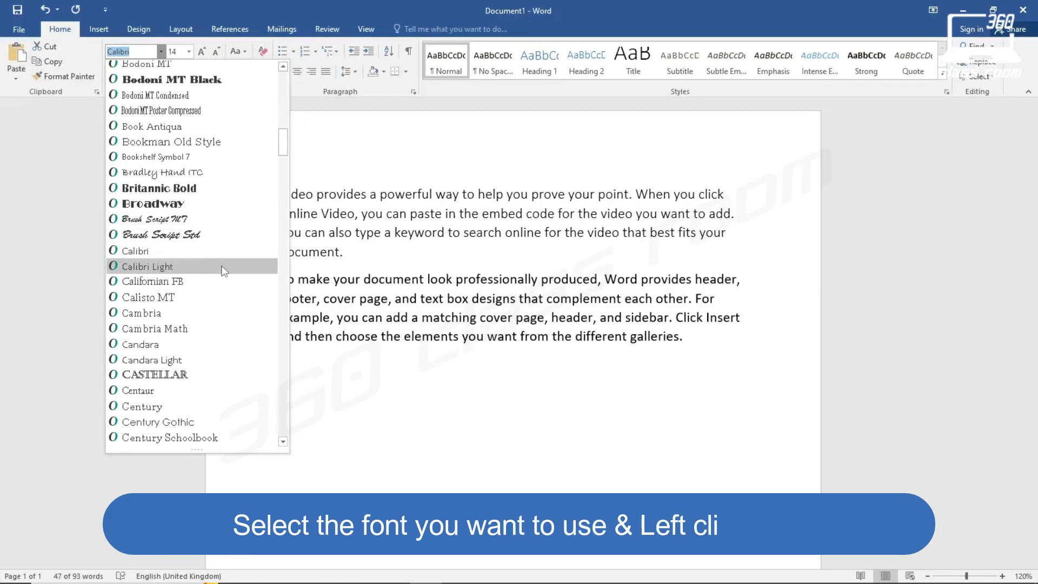
scroll(223, 274, "up", 5)
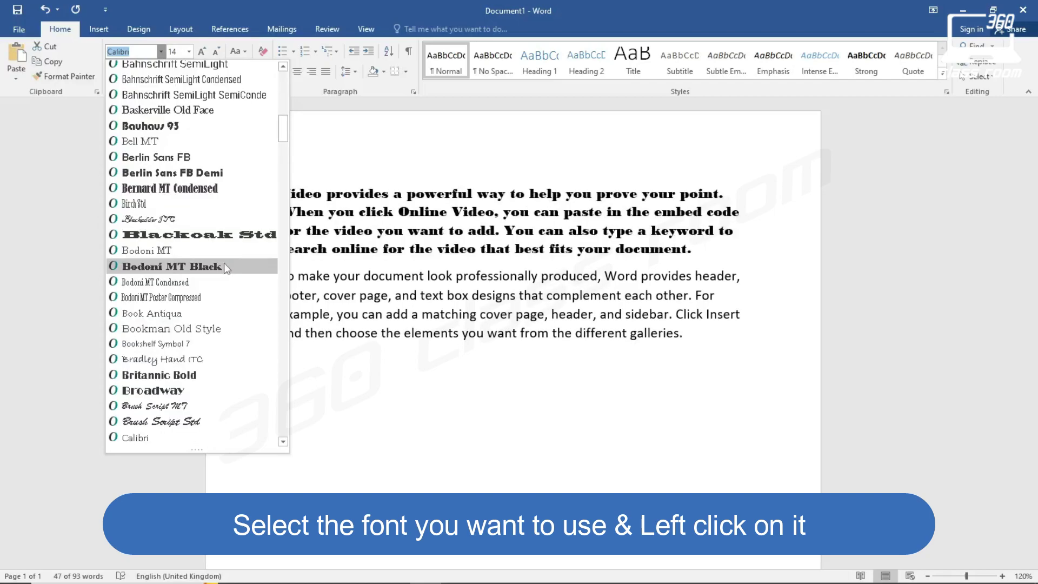
scroll(224, 271, "up", 8)
scroll(224, 267, "up", 5)
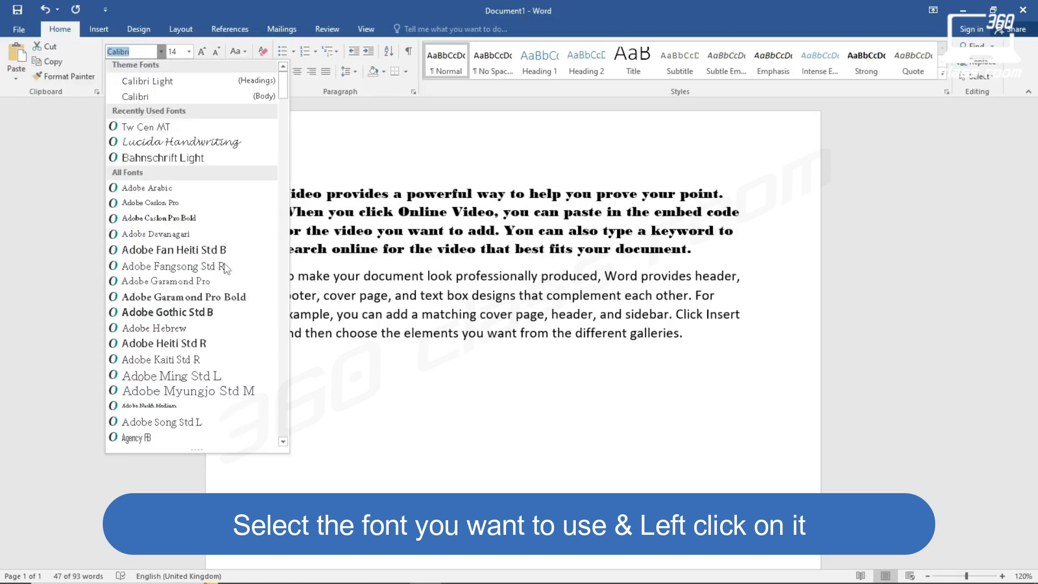
left_click(208, 142)
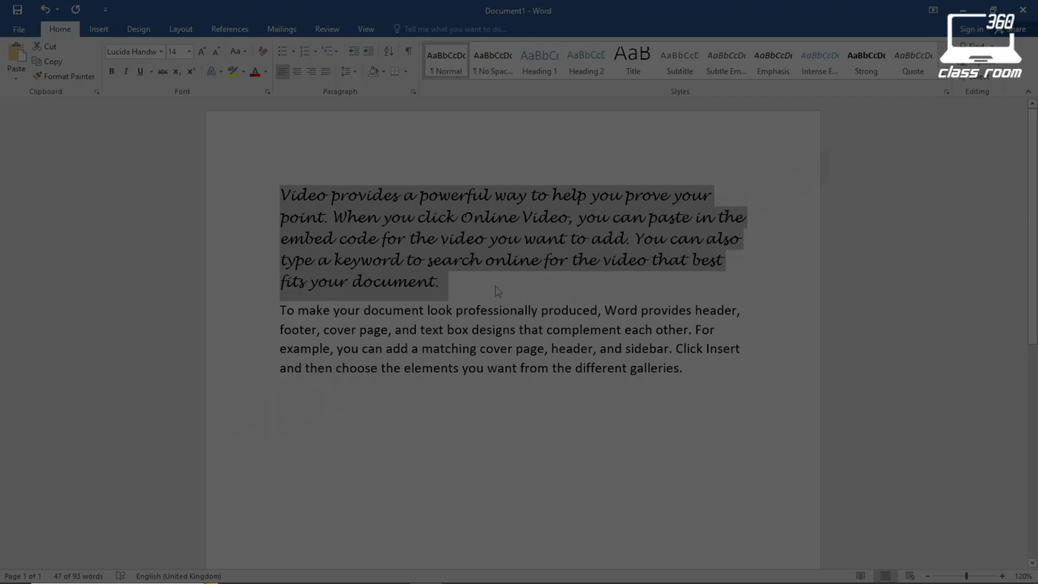
left_click(495, 286)
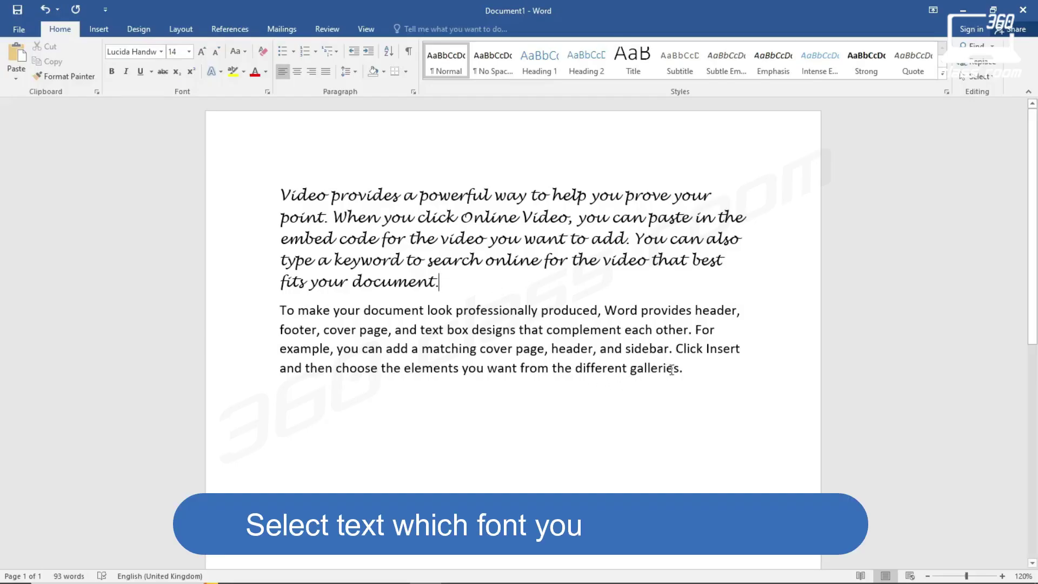
- Select the last lines of the second paragraph and open the Font dialog with Ctrl+Shift+F
mouse_move(698, 370)
left_mouse_down()
mouse_move(436, 331)
mouse_move(282, 329)
left_mouse_up()
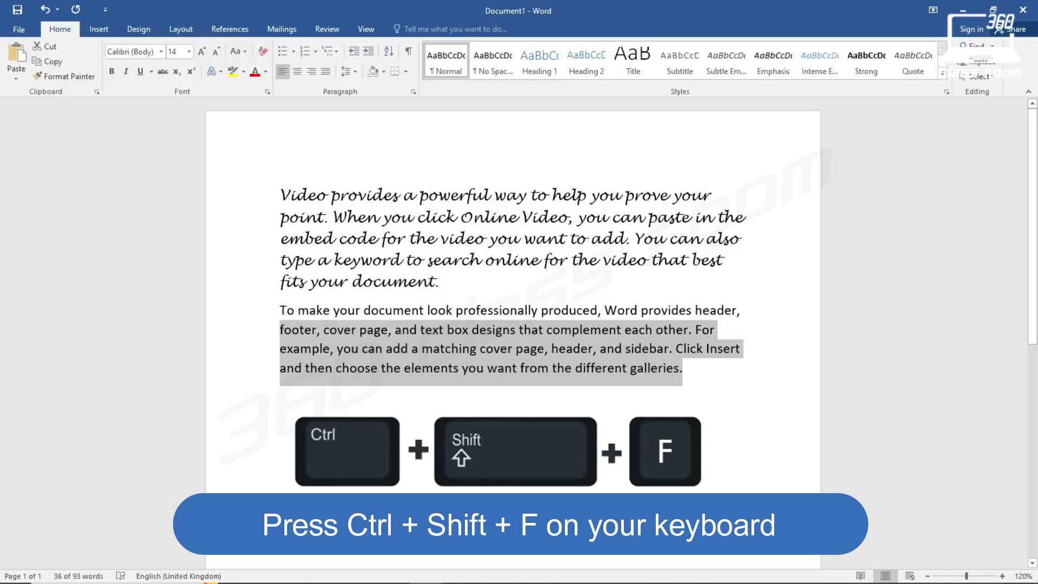
key("ctrl+shift+f")
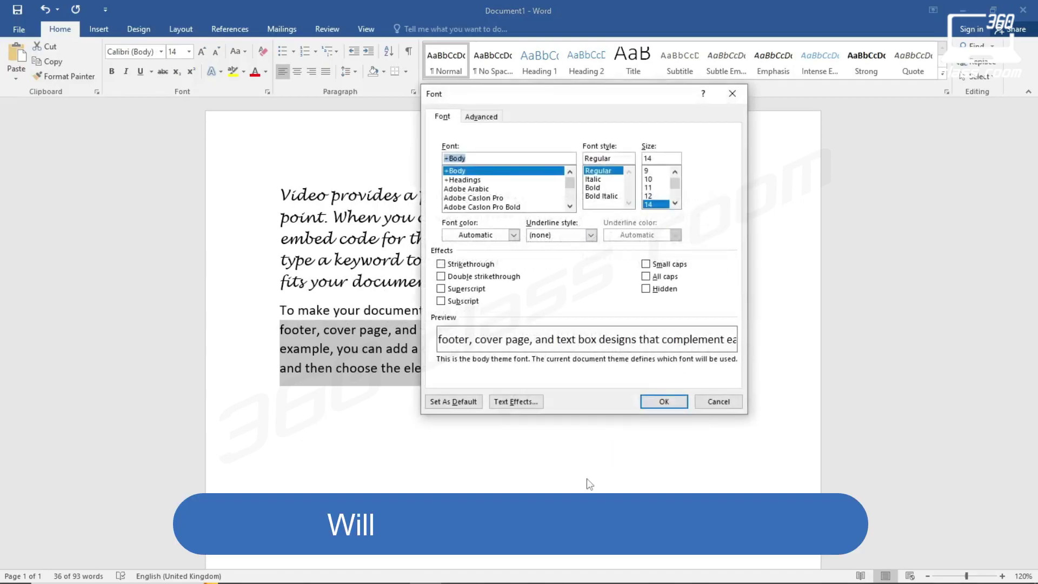
mouse_move(558, 93)
left_mouse_down()
mouse_move(460, 127)
mouse_move(481, 116)
mouse_move(567, 129)
mouse_move(165, 121)
mouse_move(649, 119)
left_mouse_up()
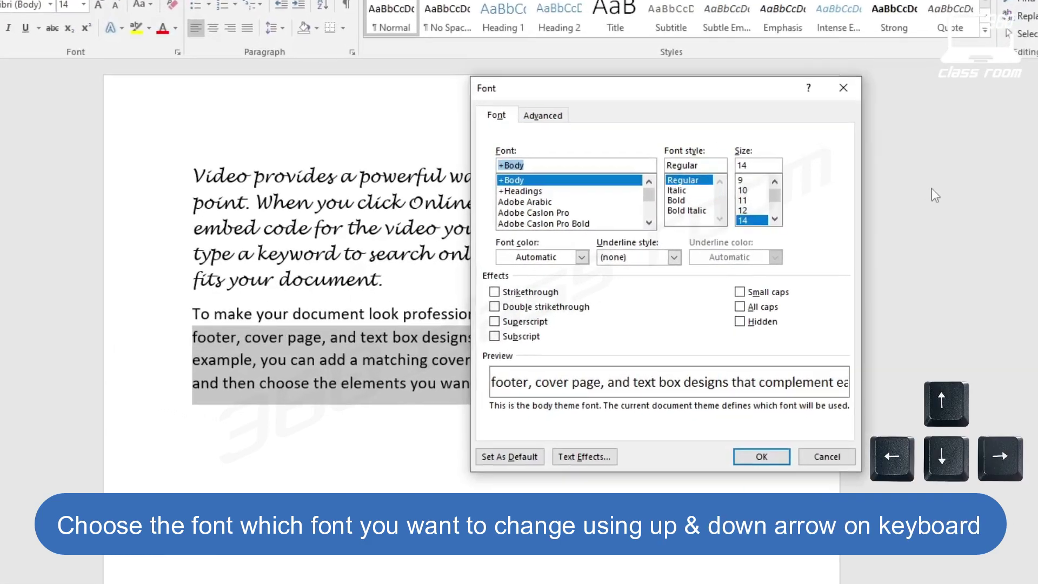
- Preview fonts from +Headings down to Adobe Naskh Medium, then Algerian, and close the dialog
key("Down")
key("Down")
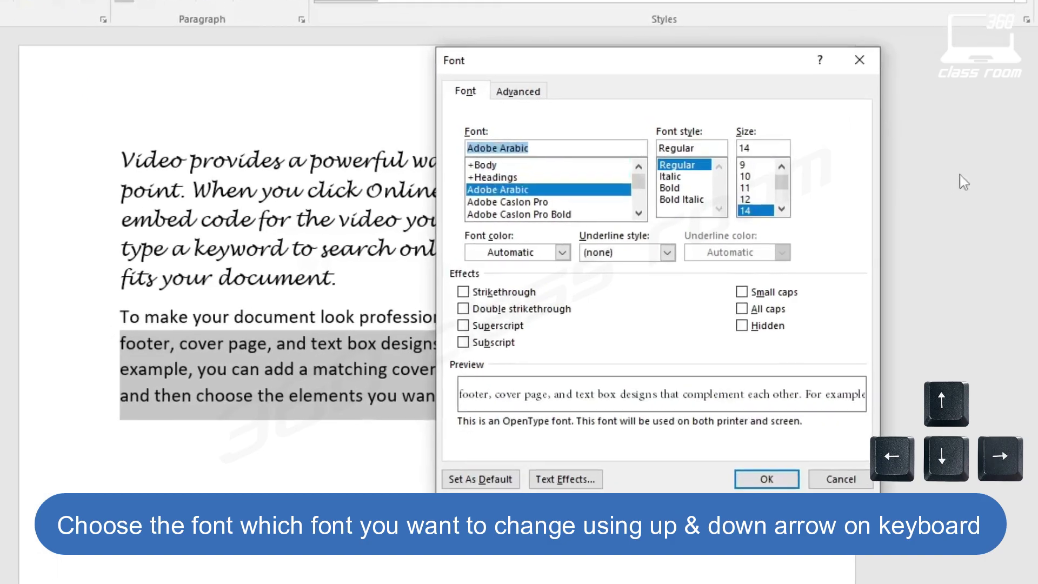
key("Down")
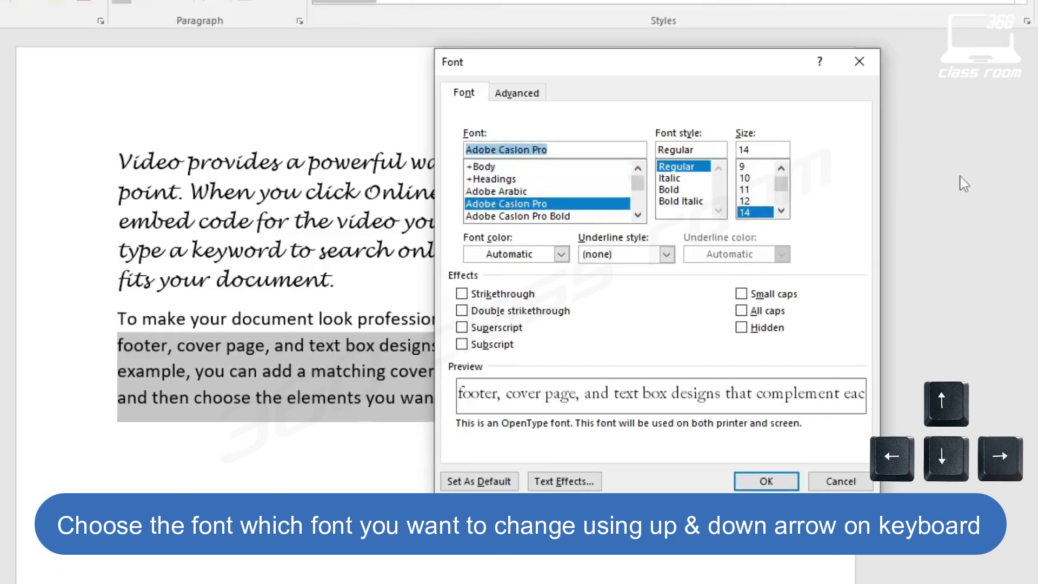
key("Down")
key("Down")
key("Down")
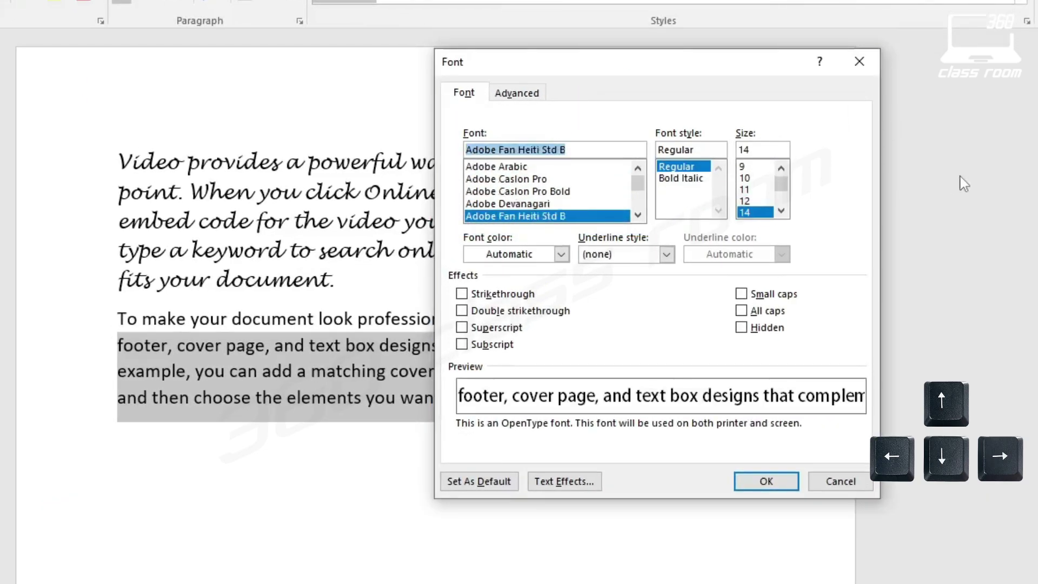
key("Down")
key("Down")
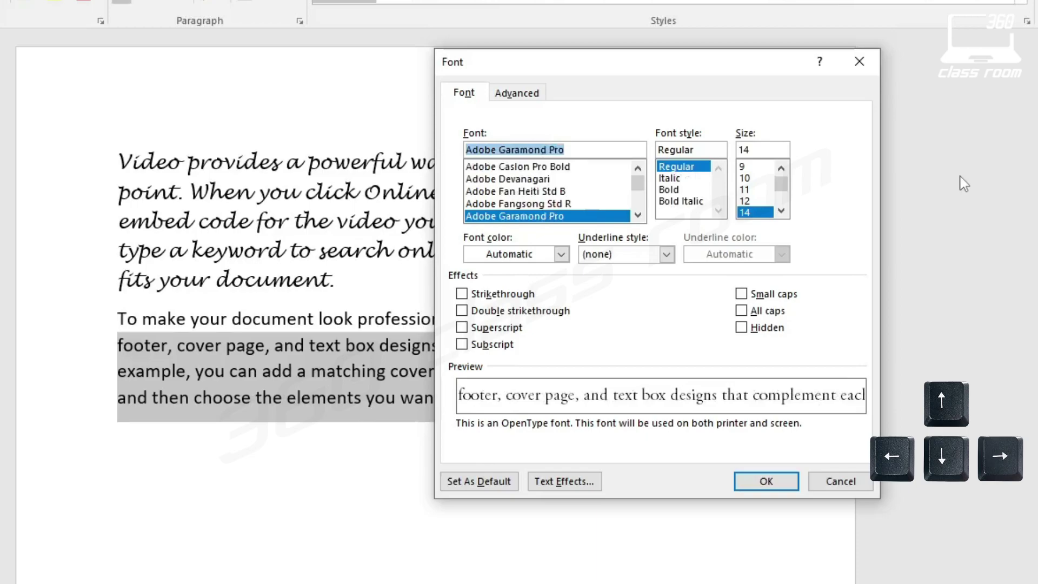
key("Down")
key("Down")
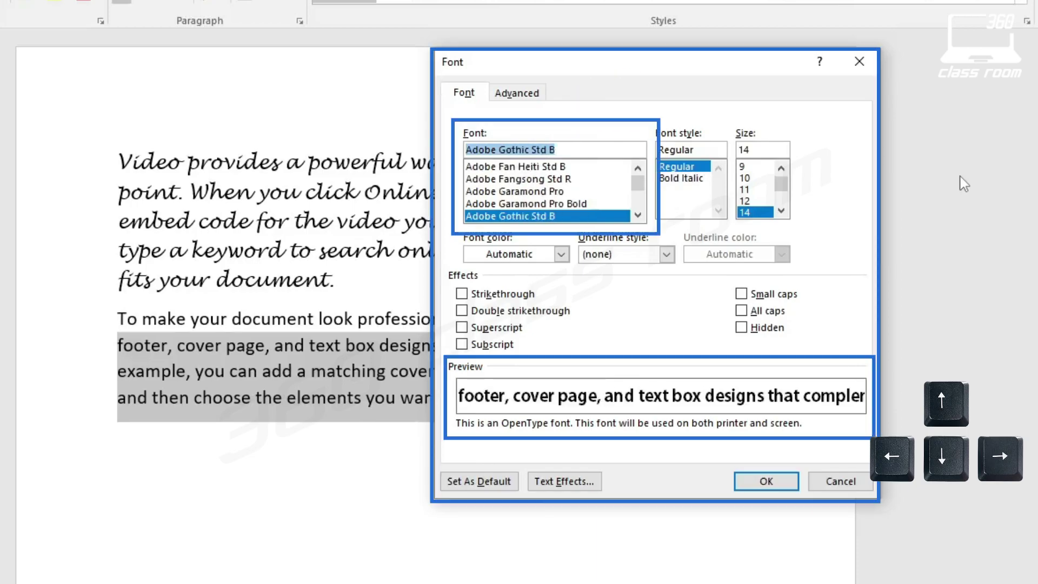
key("Down")
key("Down")
key("Down")
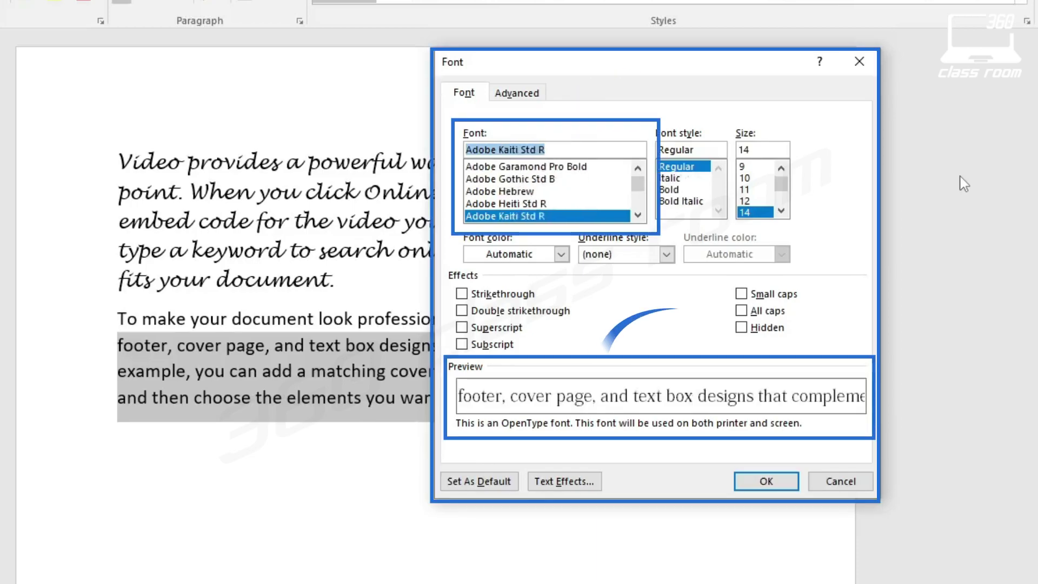
key("Down")
key("Down")
key("Down")
key("Down")
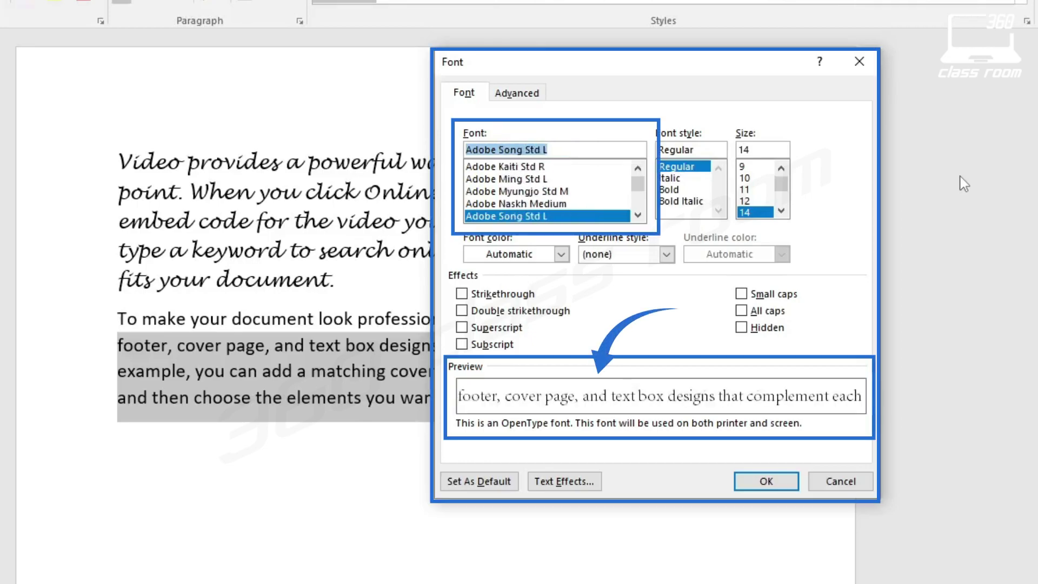
key("Down")
key("Down")
key("Down")
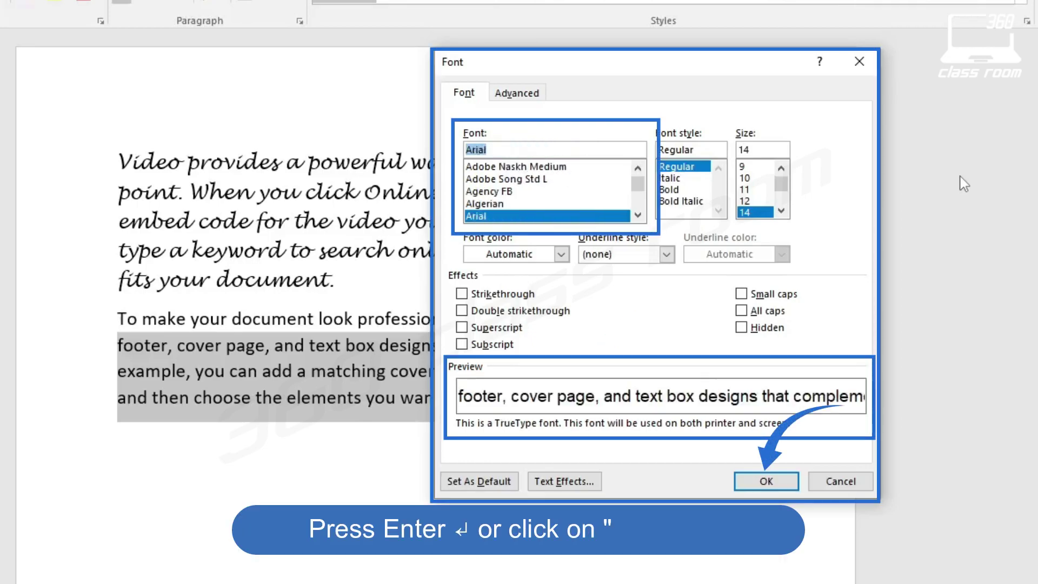
key("Up")
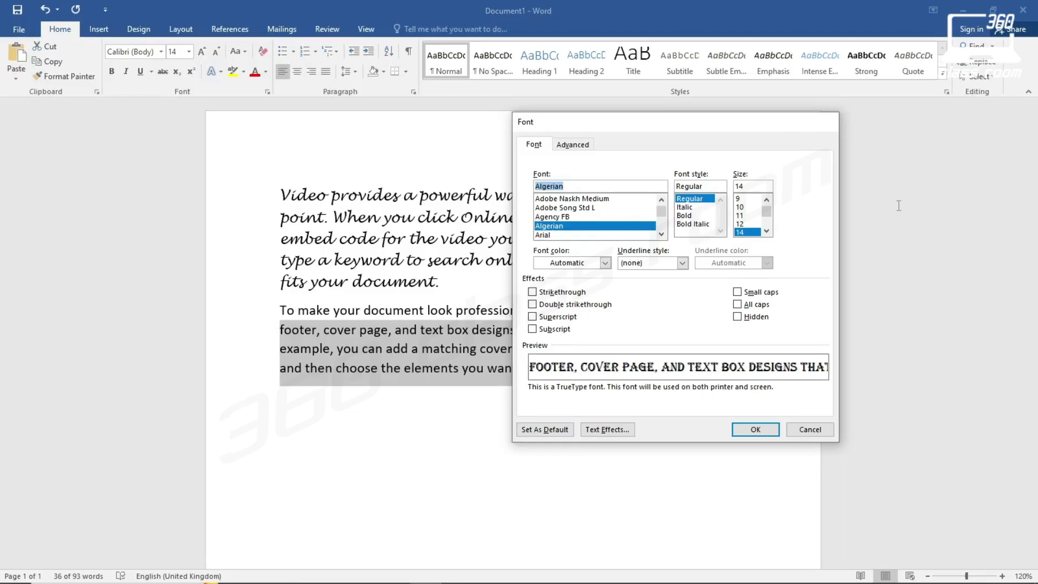
key("Return")
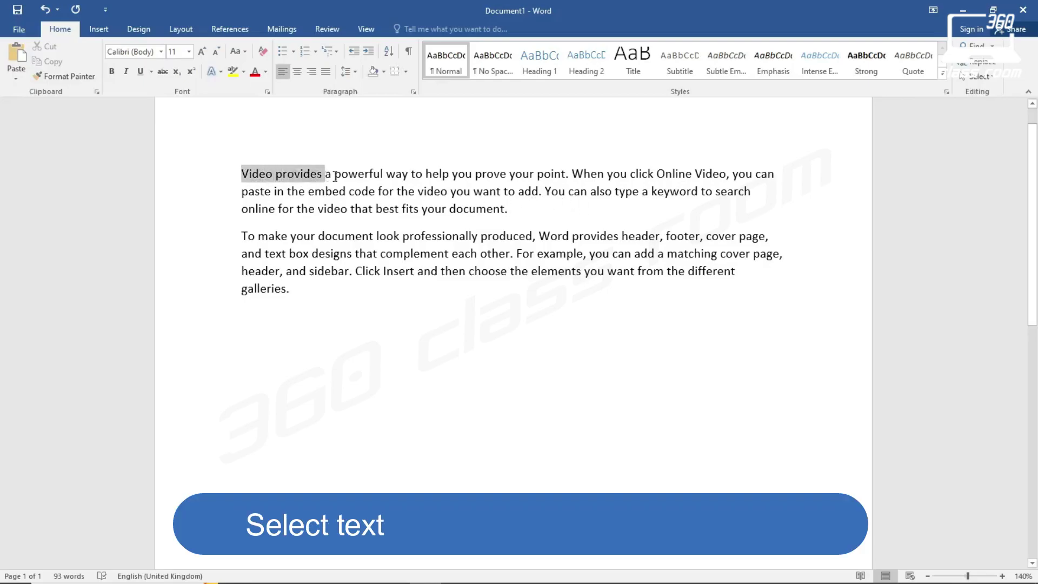
- Select the whole first paragraph and set it to 20 pt from the Font Size list
left_click_drag(269, 174, 524, 186)
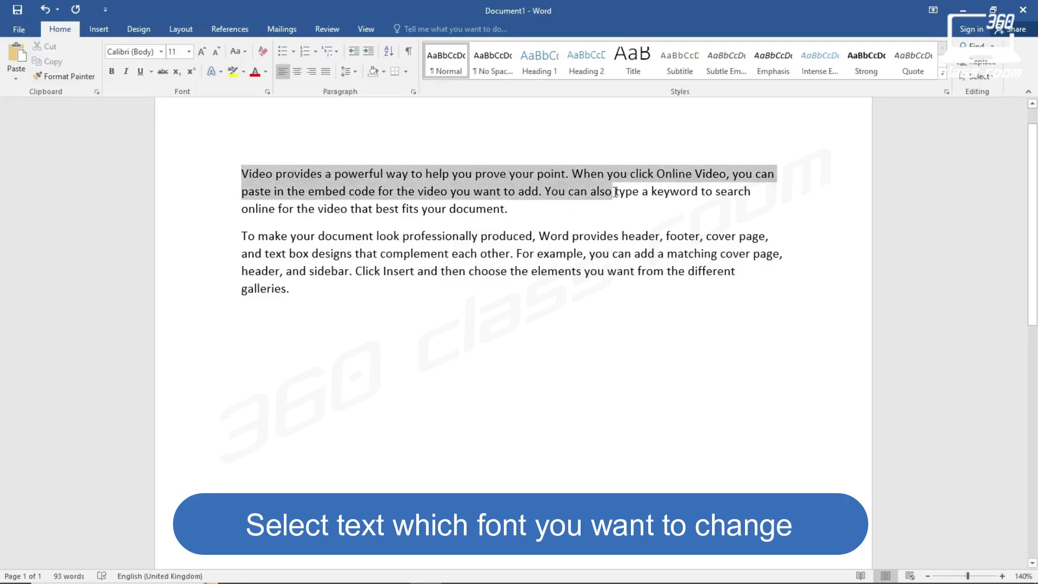
left_click_drag(645, 200, 654, 203)
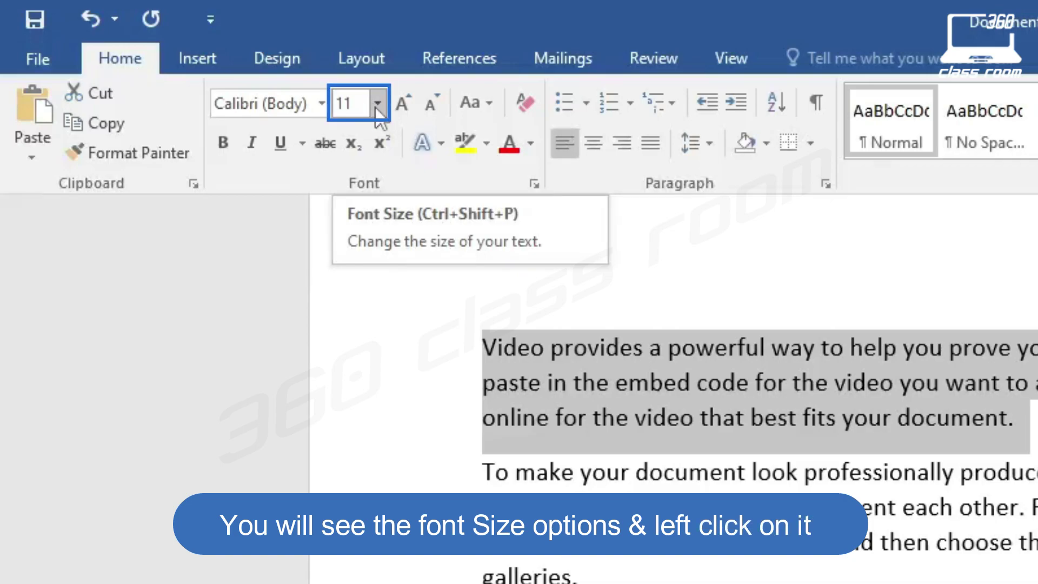
left_click(376, 106)
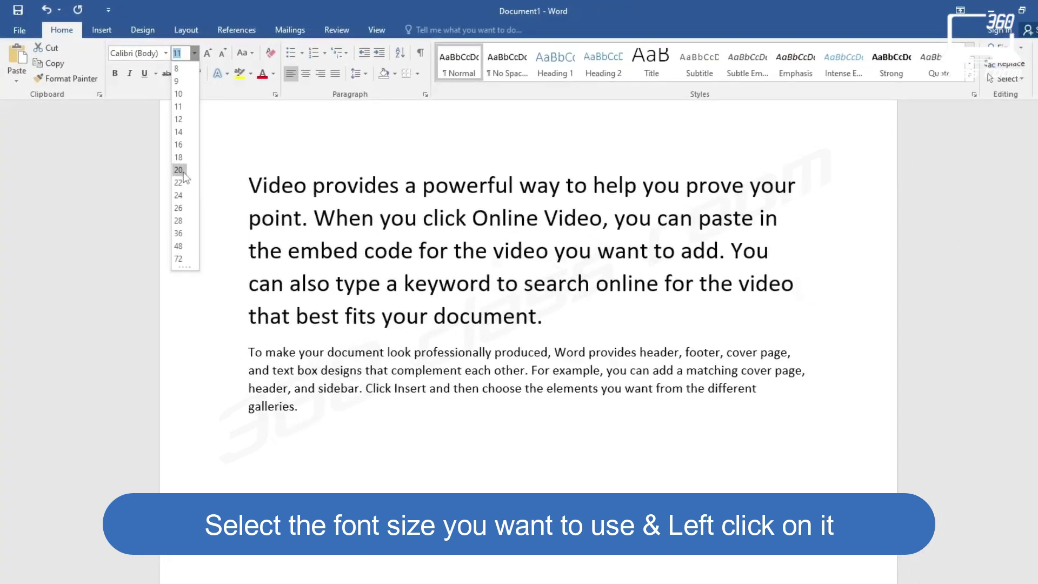
left_click(182, 170)
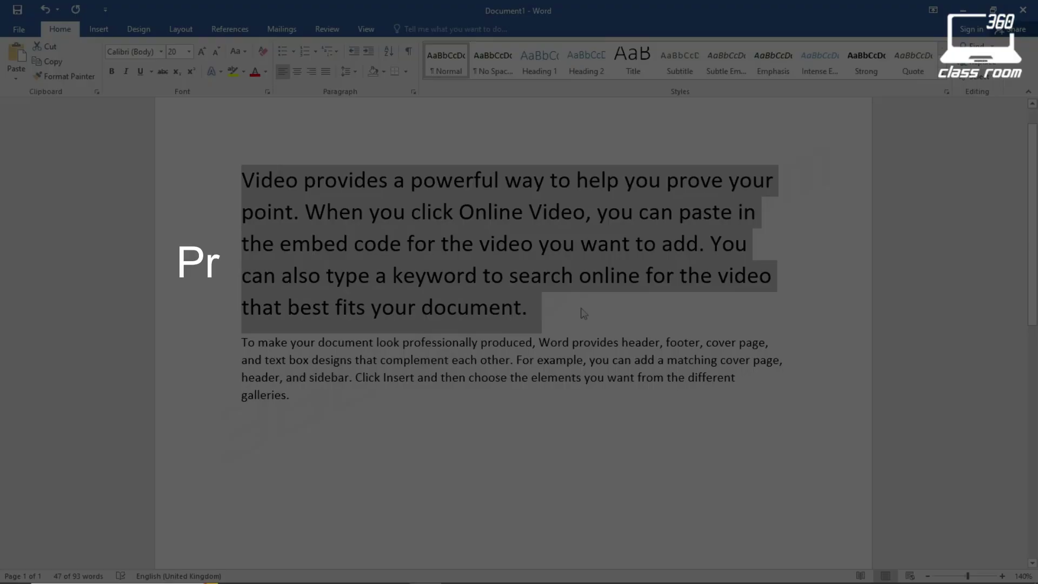
left_click(573, 309)
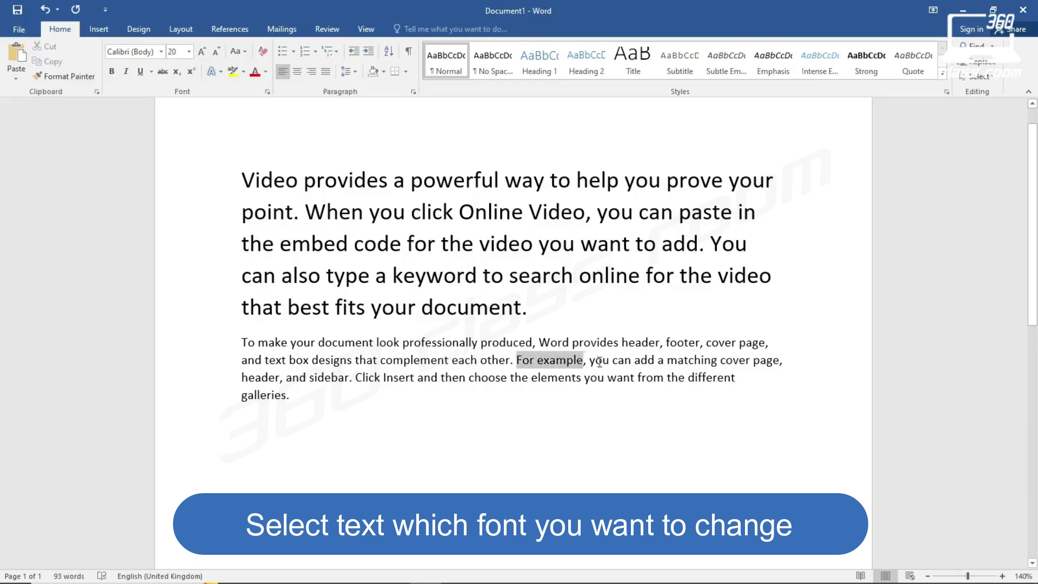
- Set the phrase 'For example, you can add' to 22 pt in the Ctrl+Shift+P Font dialog
left_click_drag(517, 361, 658, 361)
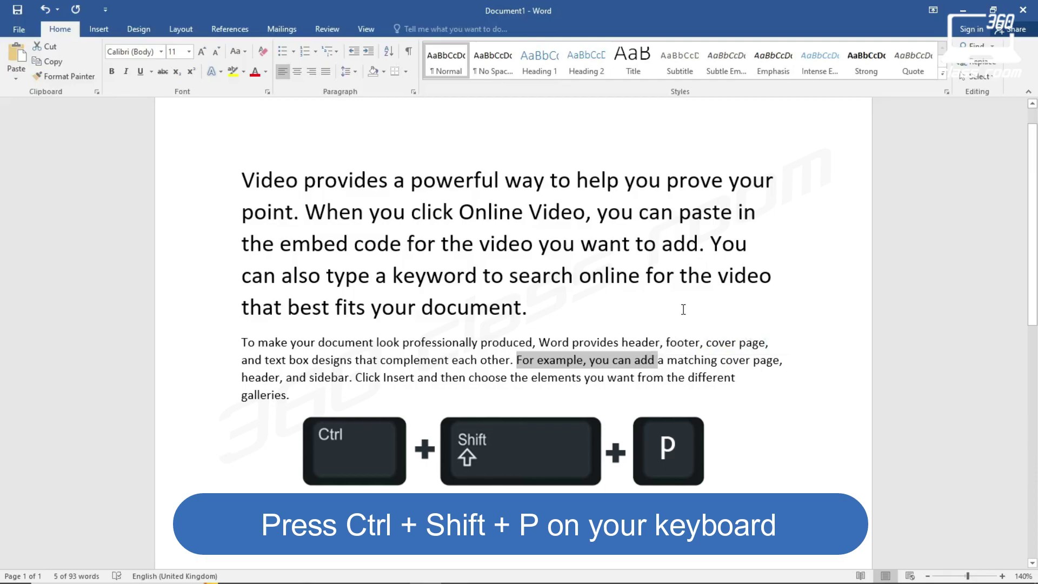
key("ctrl+shift+p")
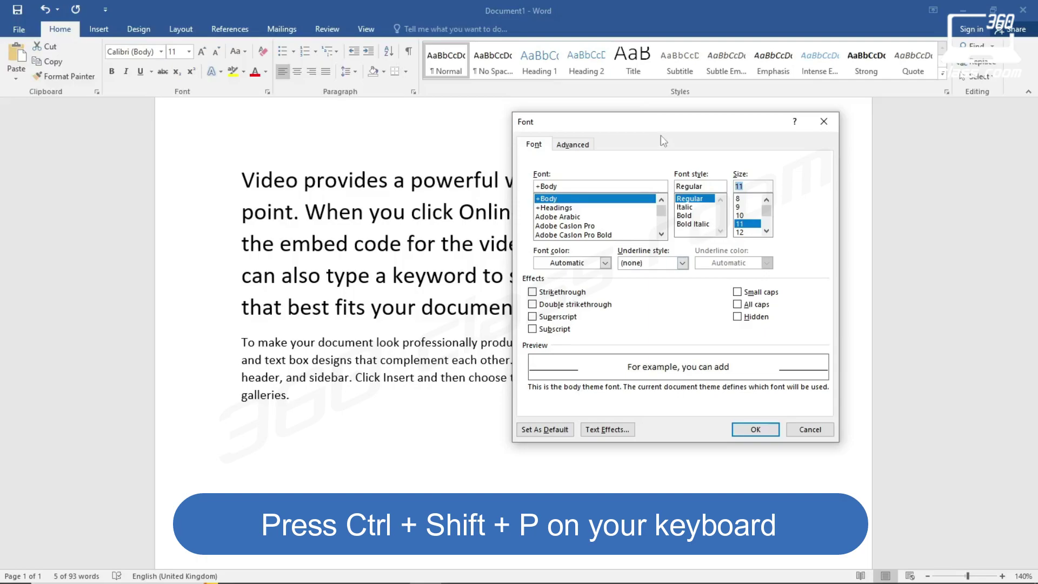
left_click_drag(659, 129, 287, 141)
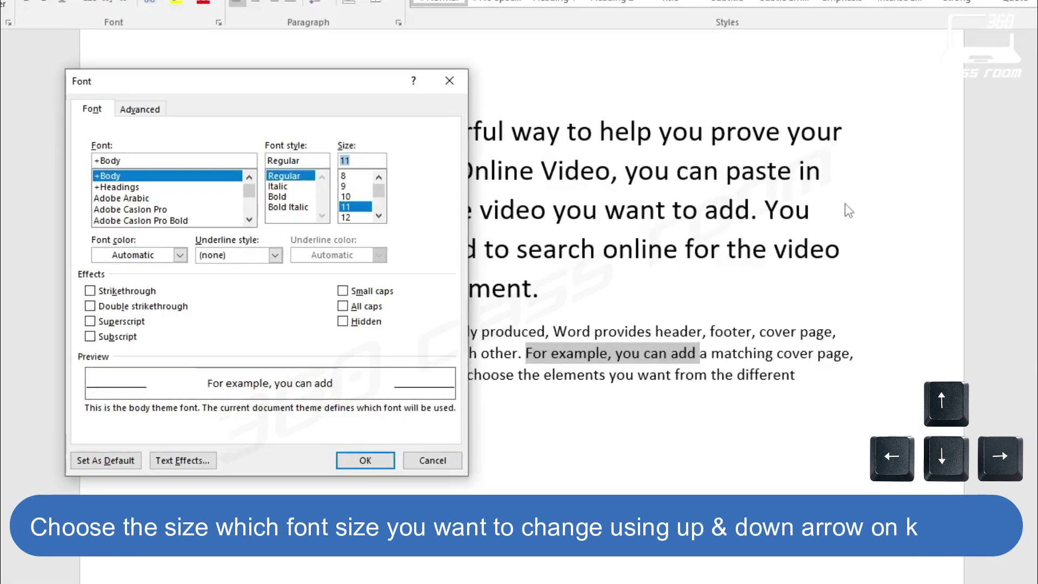
key("Down")
key("Down")
key("Down")
key("Down")
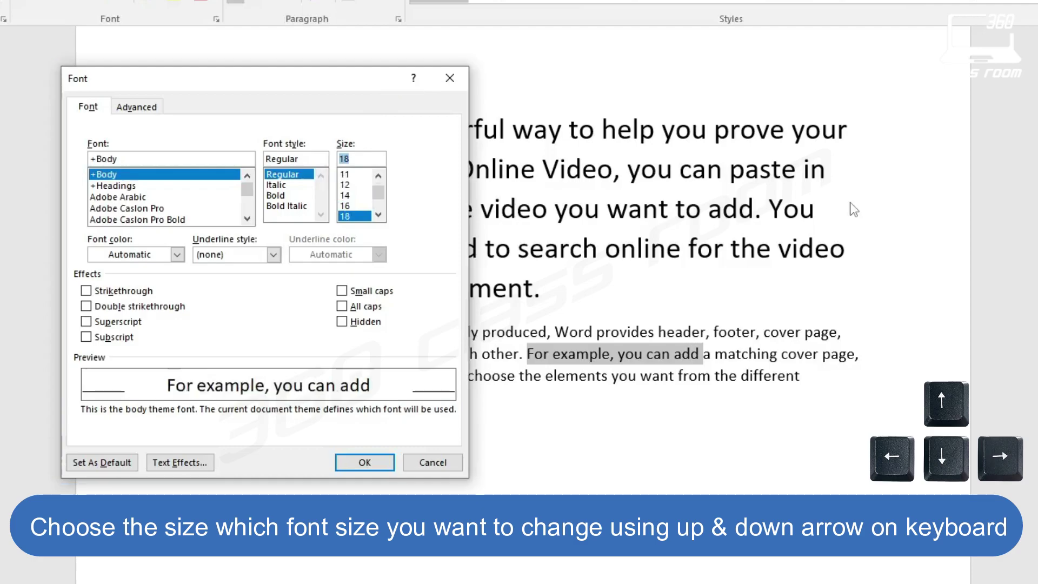
key("Down")
key("Down")
key("Down")
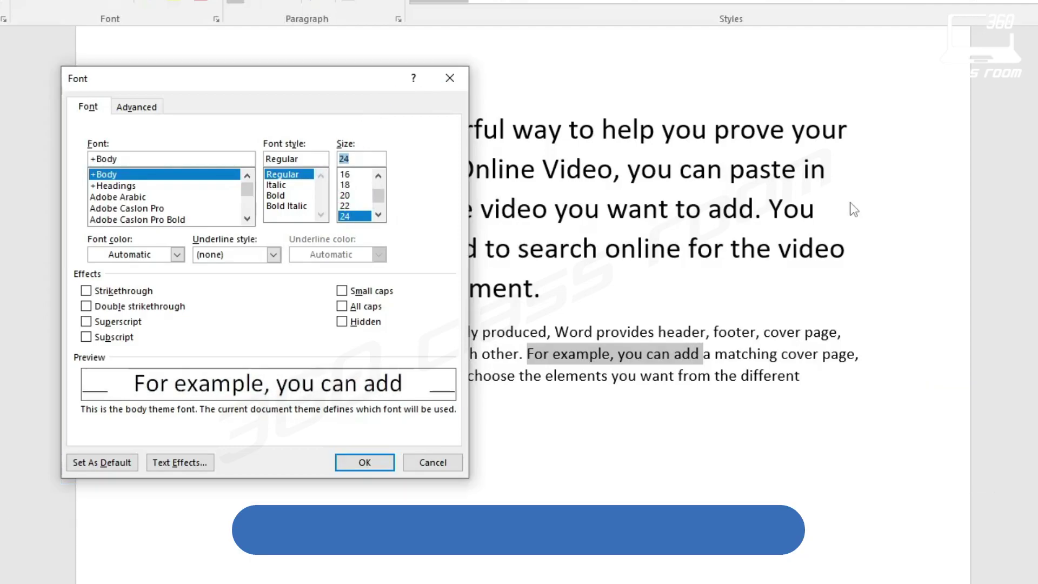
key("Up")
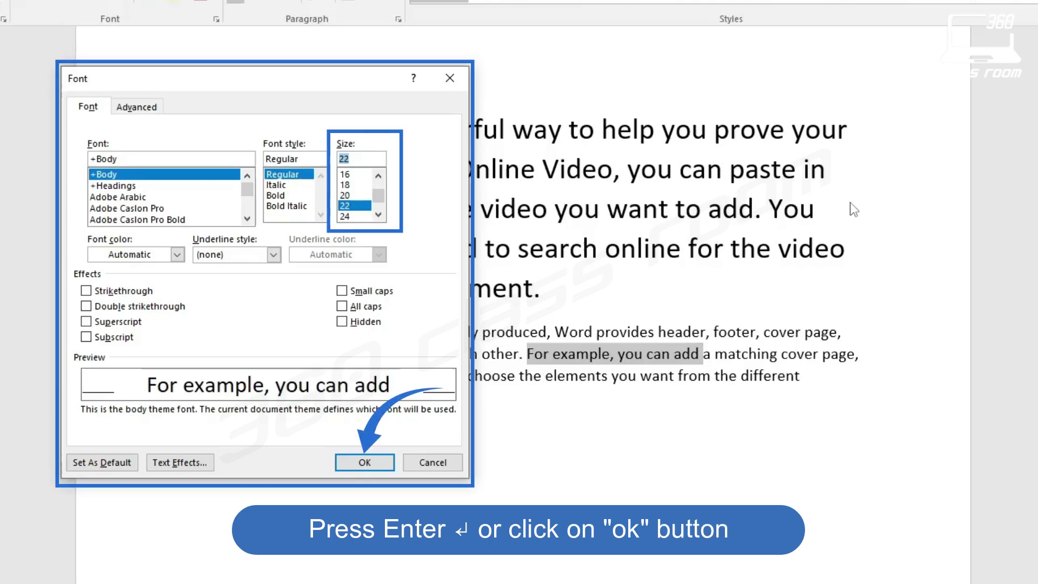
key("Return")
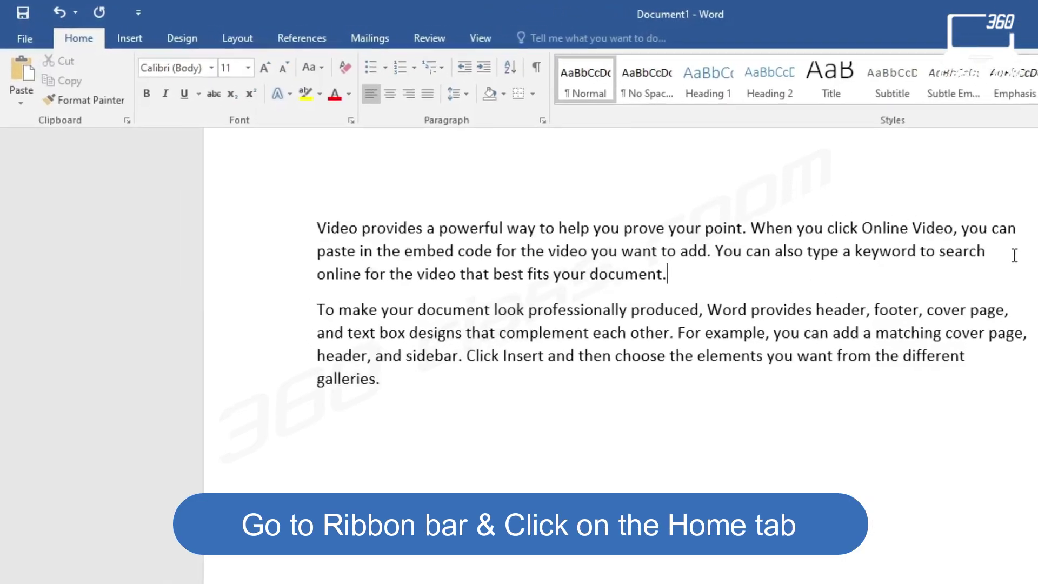
- Select part of the first paragraph, with both paragraphs restored to 11 pt Calibri
left_click_drag(544, 281, 794, 281)
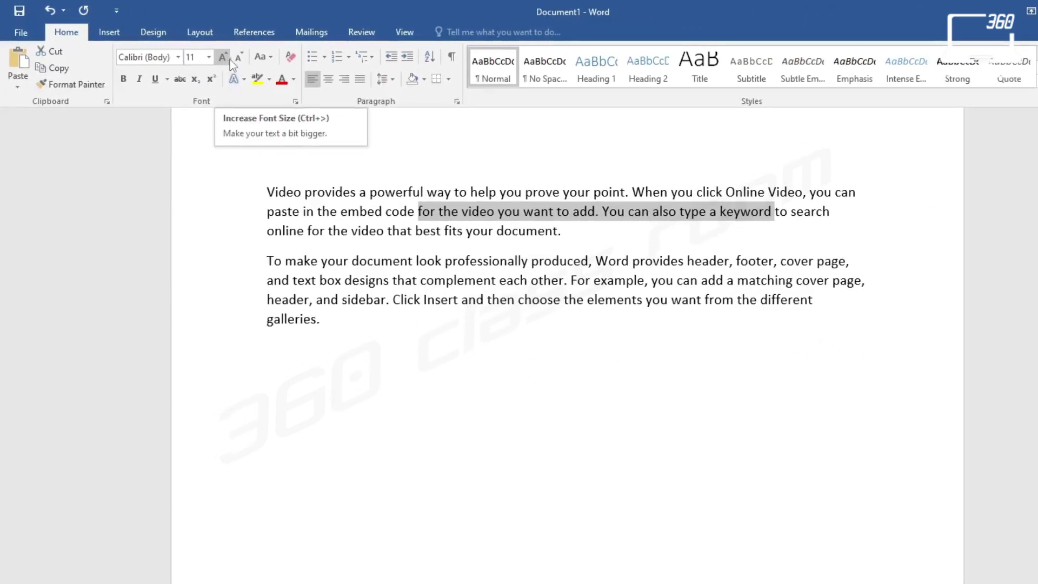
- Select 'code for the video … keyword' and grow it with Increase Font Size up to 36 pt
left_click_drag(385, 211, 771, 212)
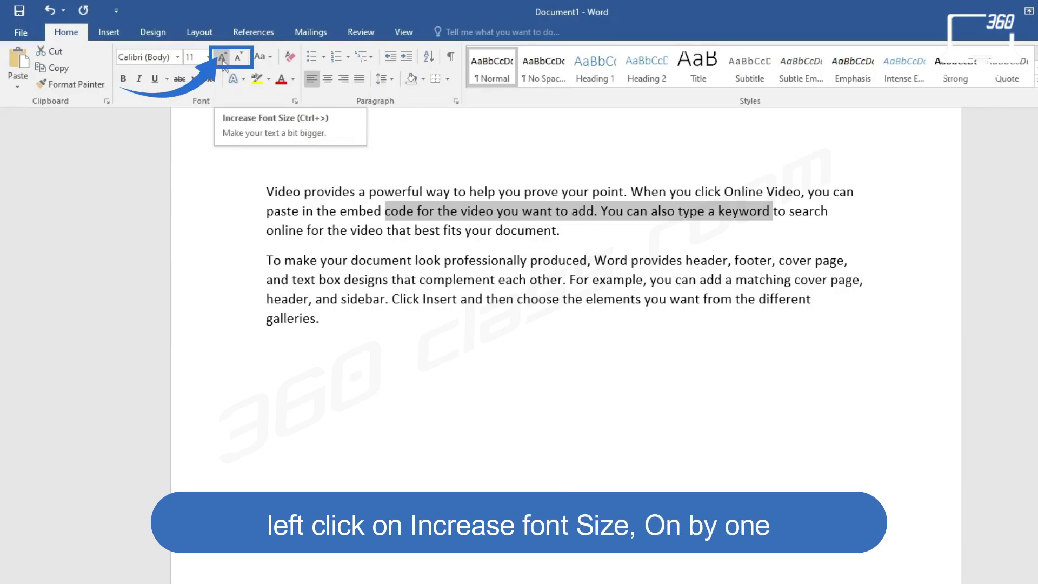
left_click(221, 57)
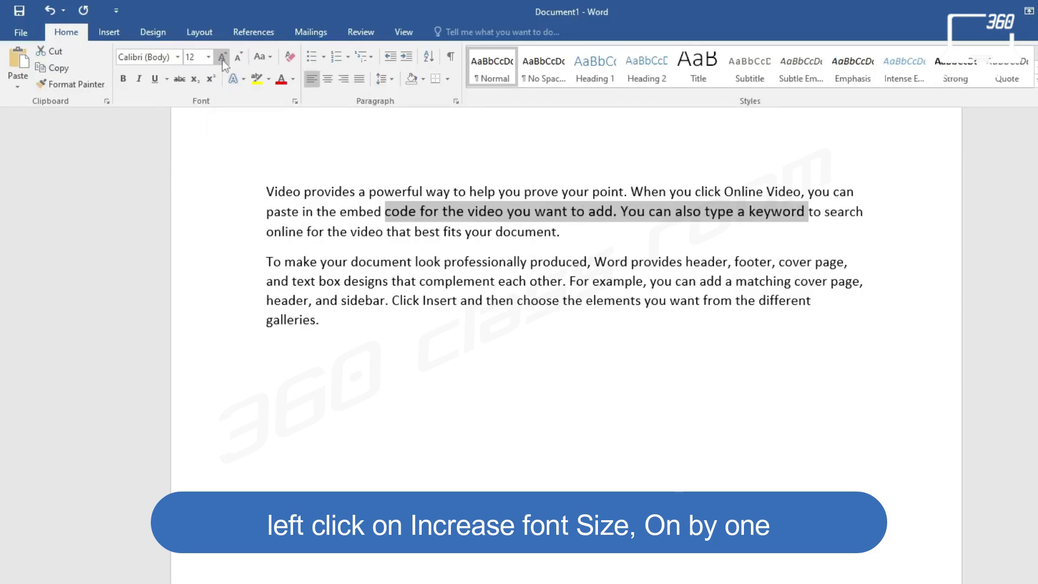
left_click(222, 57)
left_click(222, 57)
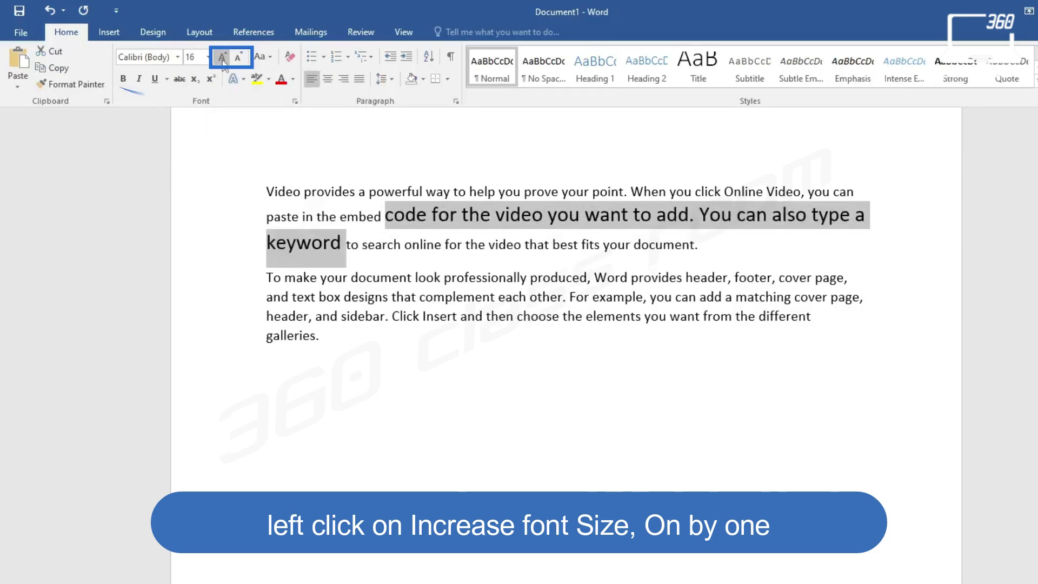
left_click(222, 57)
left_click(221, 58)
left_click(222, 59)
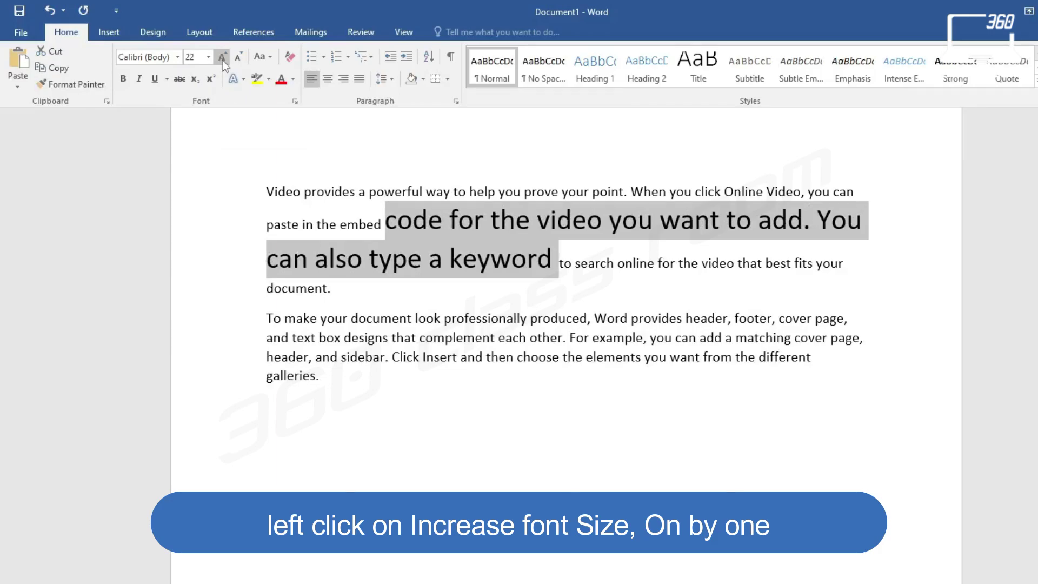
left_click(222, 60)
left_click(222, 58)
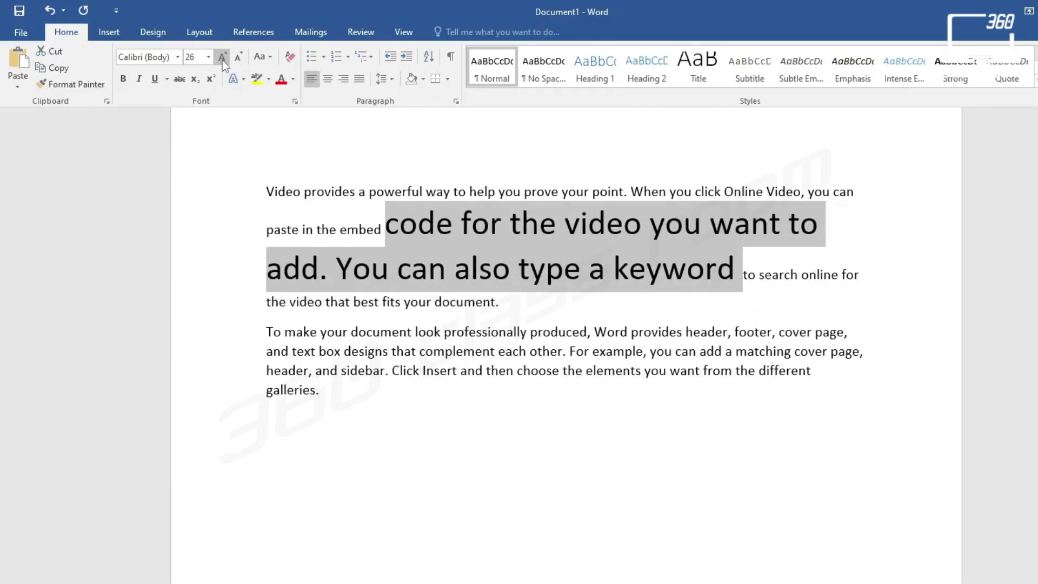
left_click(223, 59)
left_click(222, 60)
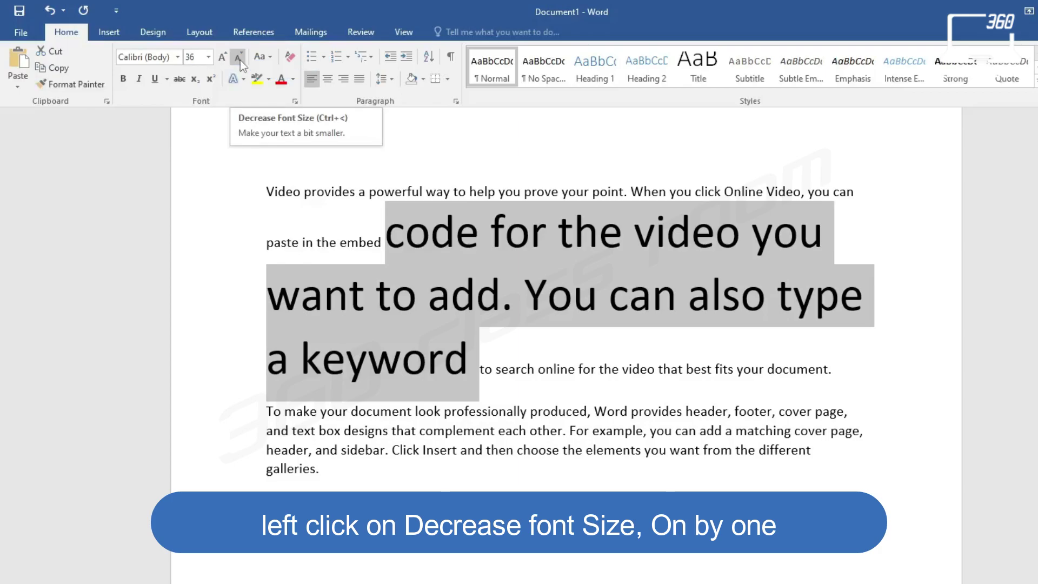
- Shrink the phrase with Decrease Font Size through 22 pt down to 18 pt
left_click(238, 57)
left_click(238, 56)
left_click(238, 57)
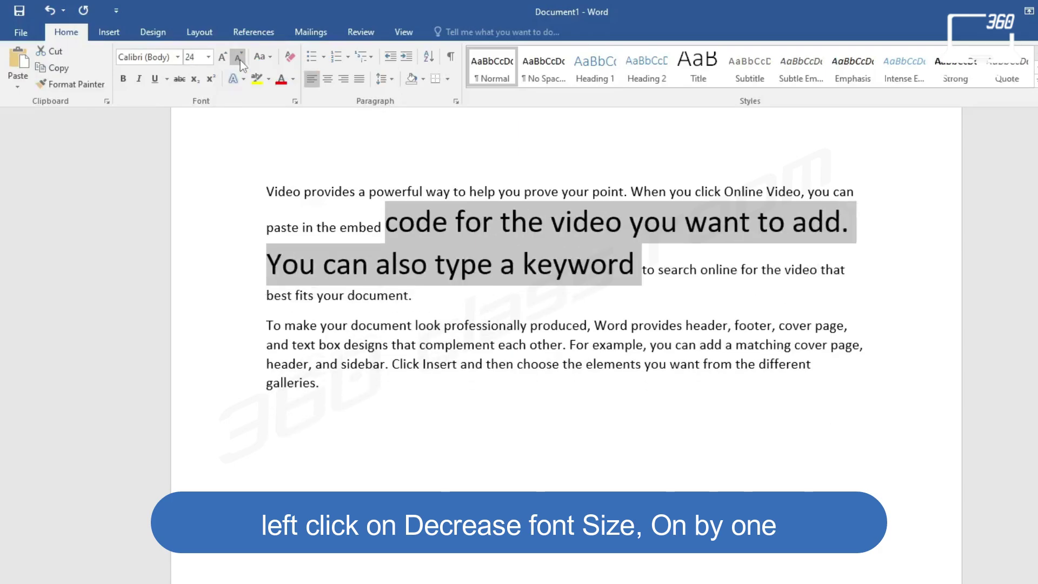
left_click(237, 56)
left_click(238, 57)
left_click(238, 57)
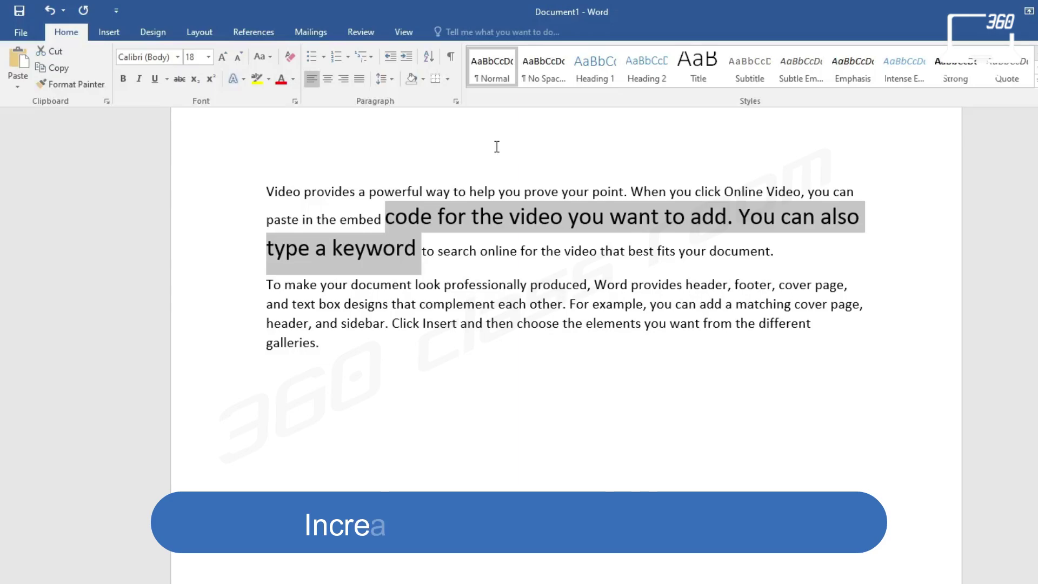
- Reset the embed-code phrase to 11 pt by typing 11 in the Font Size box
left_click(193, 57)
type("11")
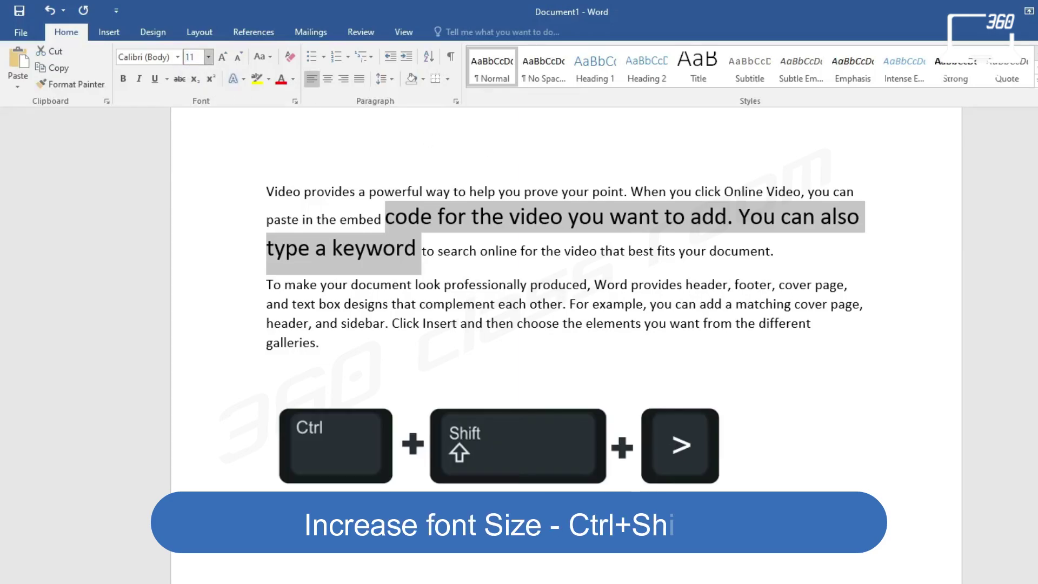
key("Return")
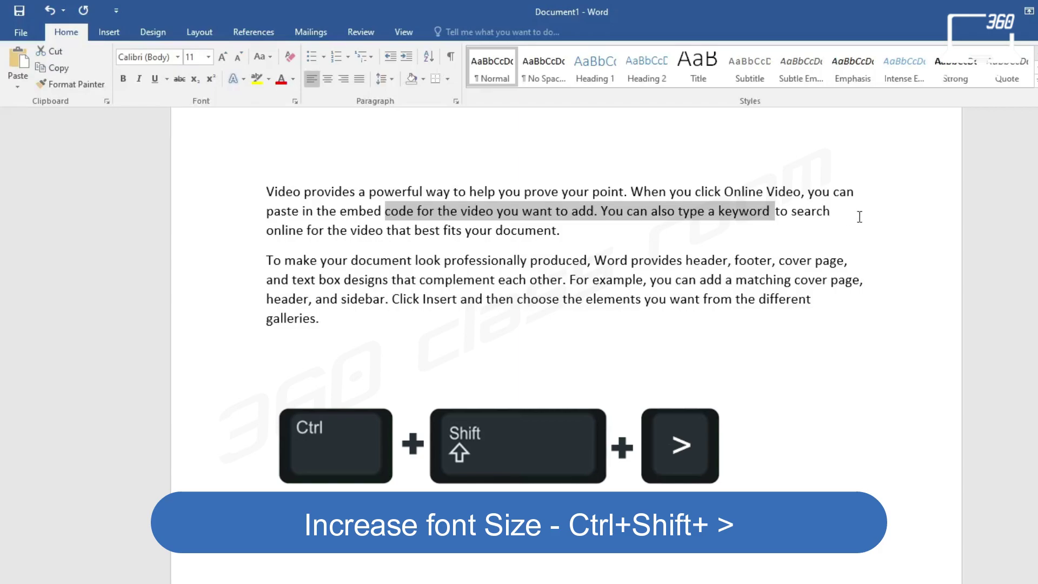
- Grow the phrase to 24 pt with Ctrl+Shift+>, then shrink it to 16 pt with Ctrl+Shift+<
key("ctrl+shift+period")
key("ctrl+shift+period")
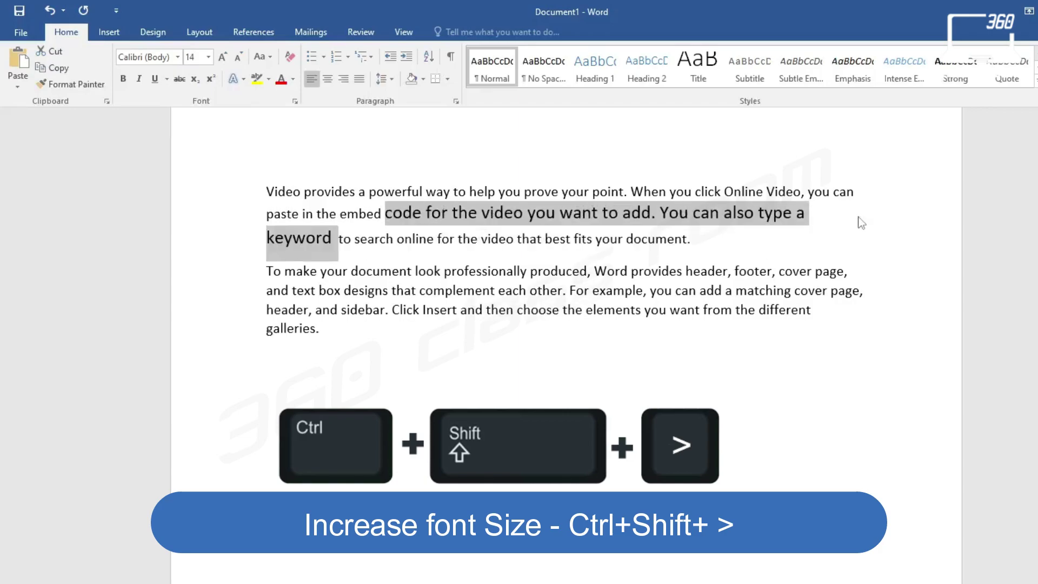
key("ctrl+shift+period")
key("ctrl+shift+period")
key("ctrl+shift+period")
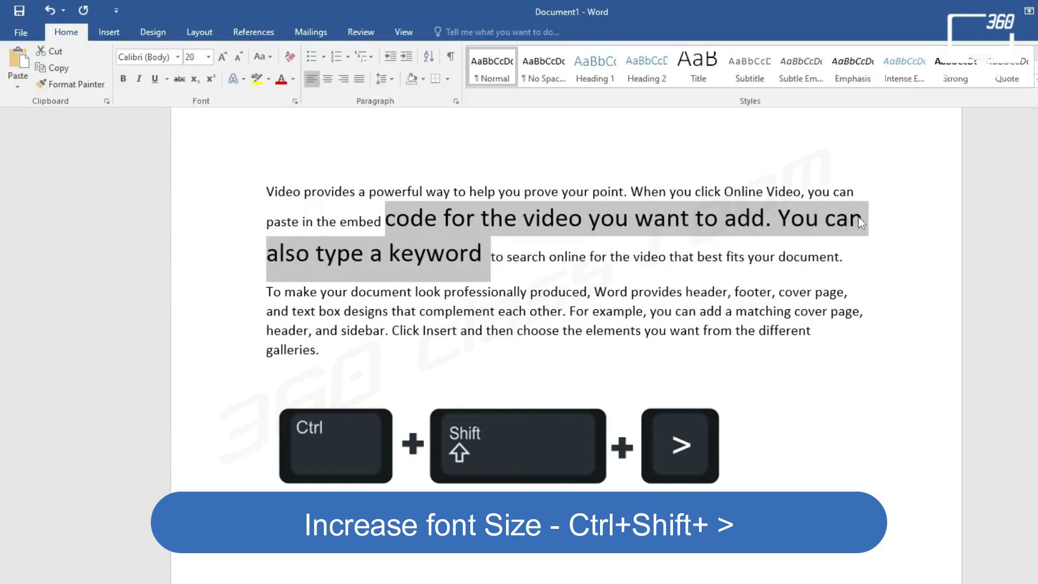
key("ctrl+shift+period")
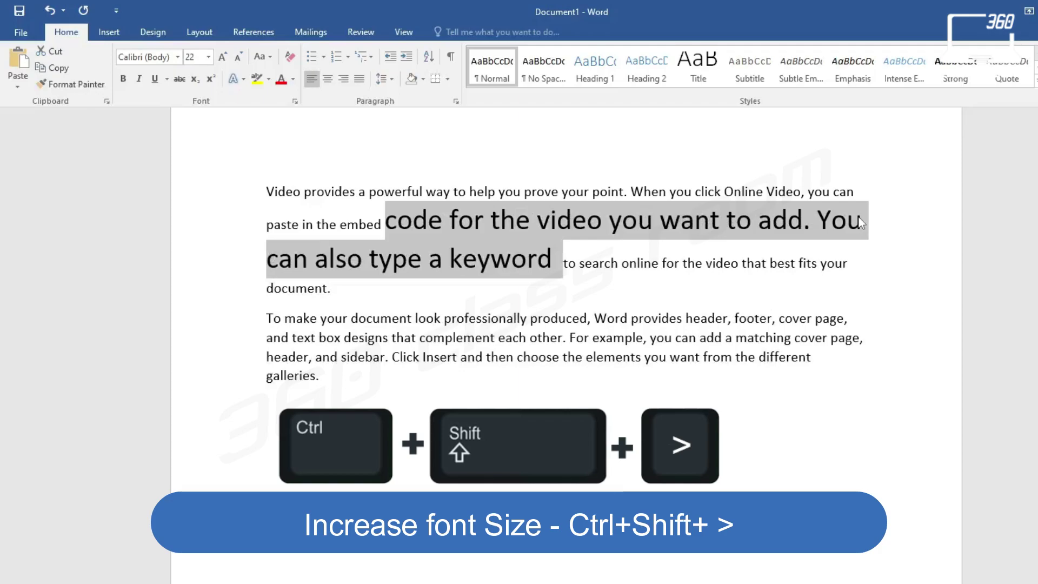
key("ctrl+shift+period")
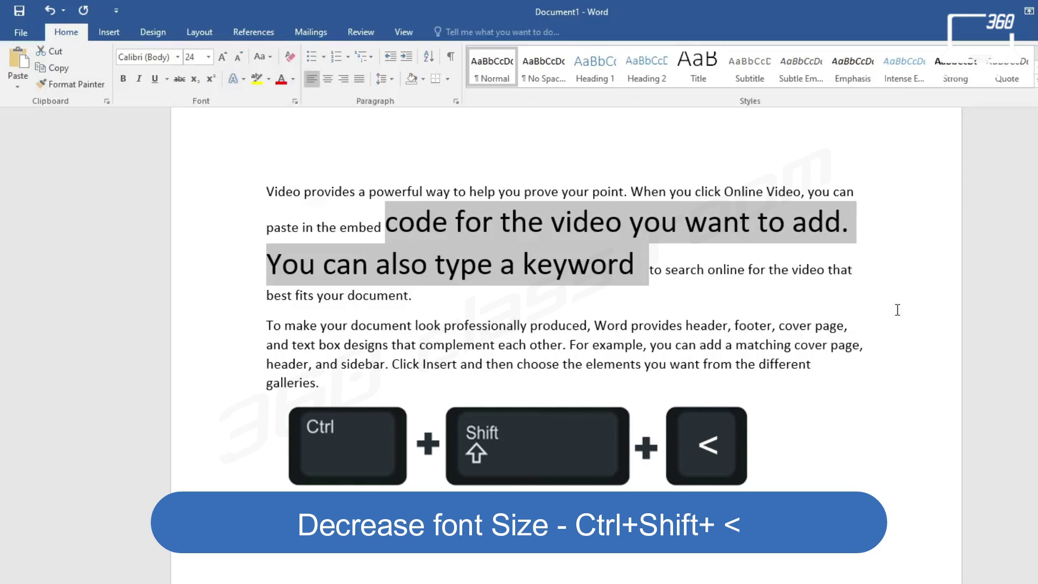
key("ctrl+shift+less")
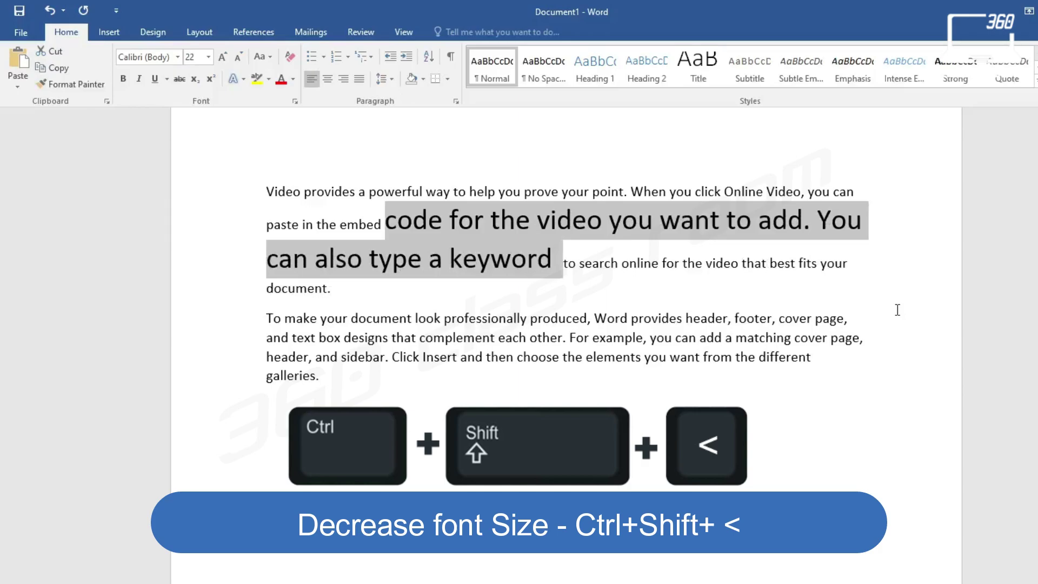
key("ctrl+shift+less")
key("ctrl+shift+less")
key("ctrl+shift+less")
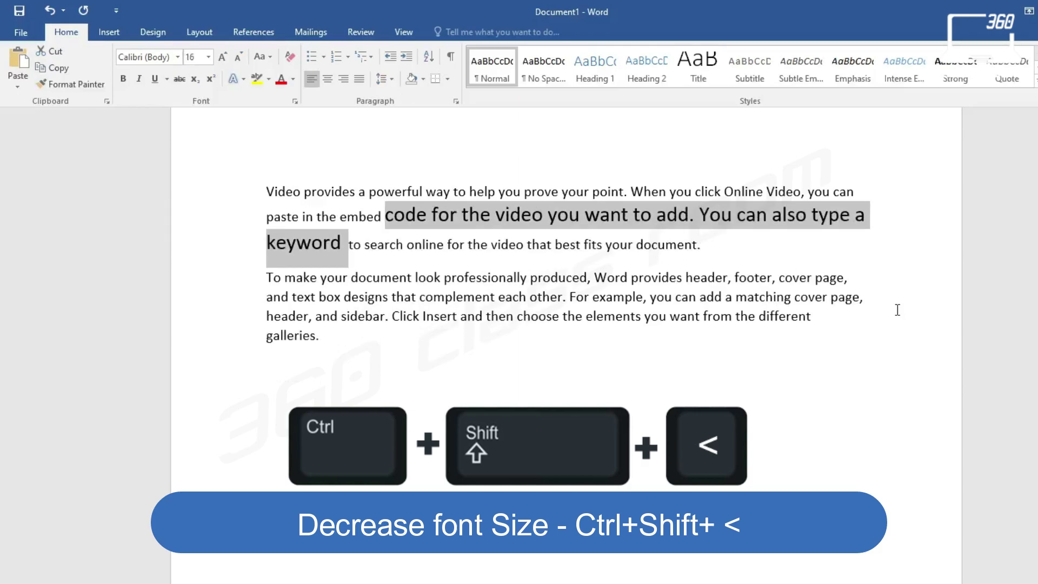
key("ctrl+shift+less")
key("ctrl+shift+less")
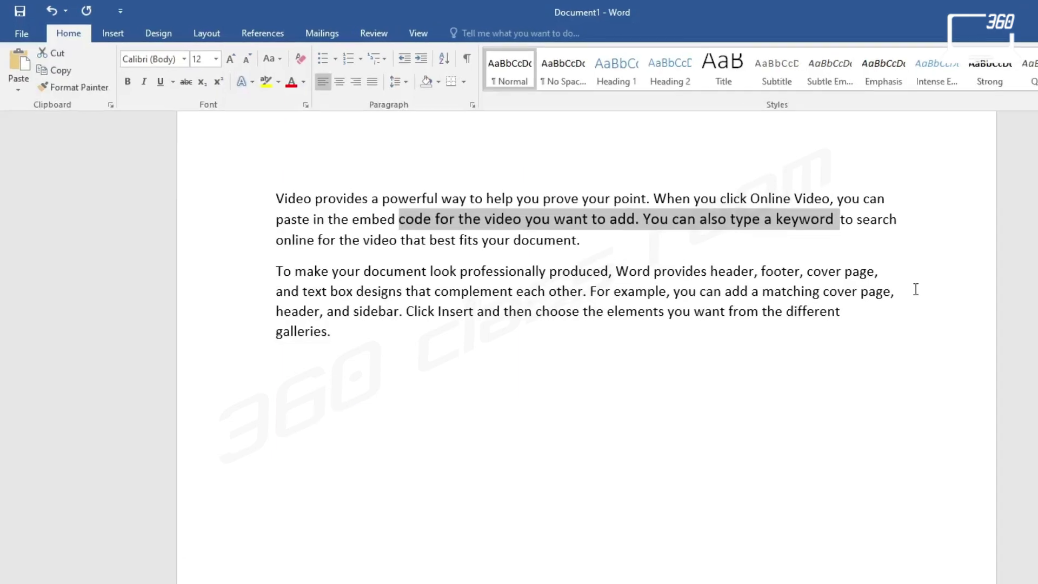
- Select the 'To make your document look professionally produced' paragraph and choose 22 pt
left_click(884, 284)
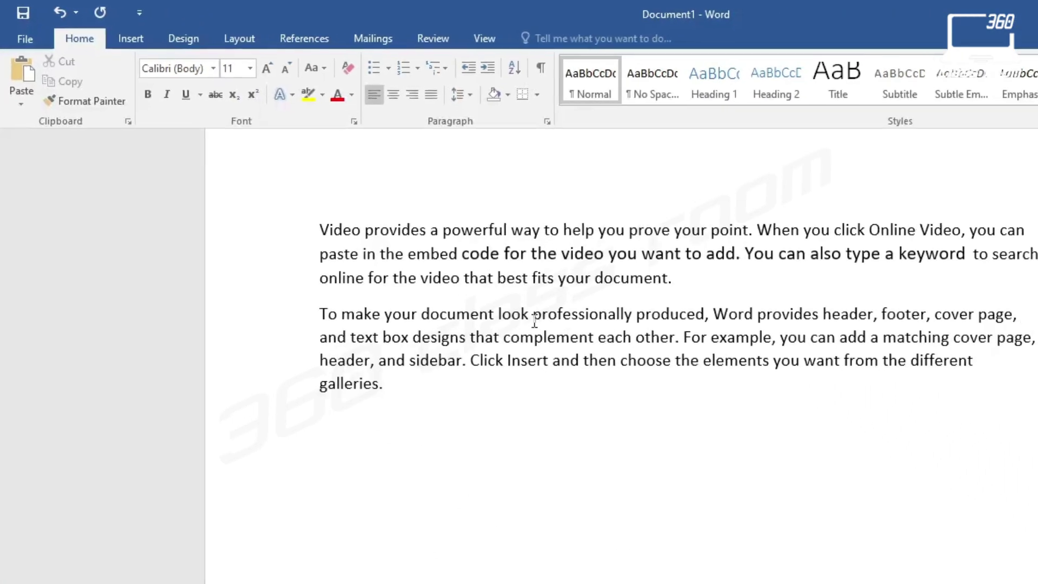
mouse_move(243, 238)
left_mouse_down()
mouse_move(750, 249)
mouse_move(748, 280)
mouse_move(410, 341)
left_mouse_up()
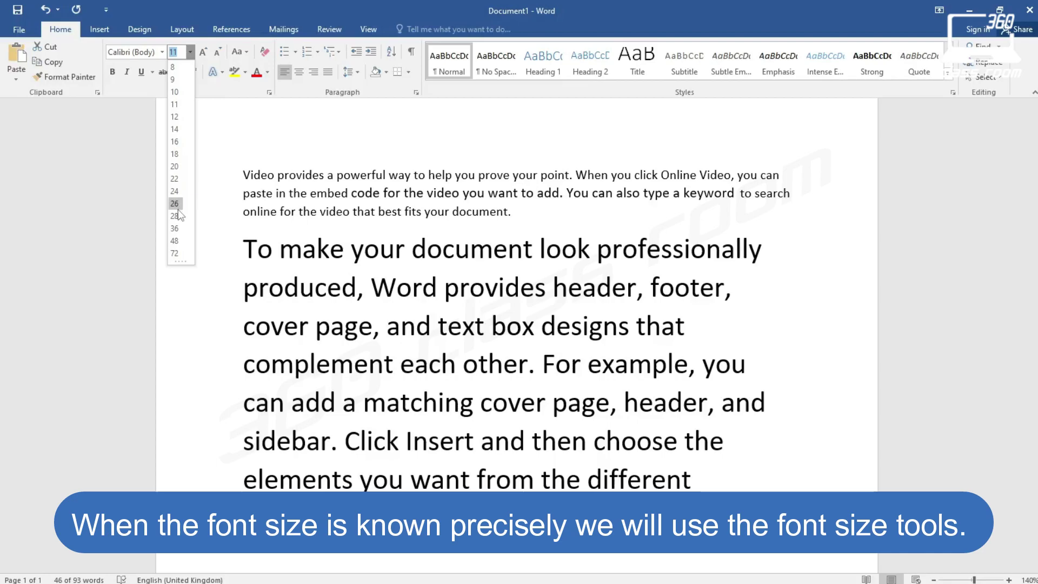
left_click(174, 178)
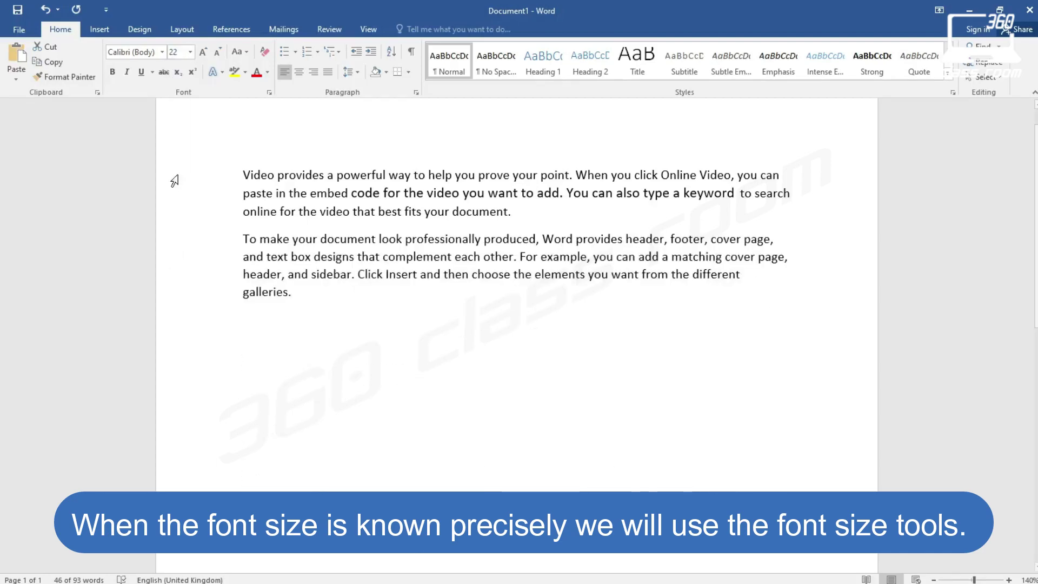
- Select the sentence 'the embed code for the video you want to add.' in the first paragraph
left_click(596, 212)
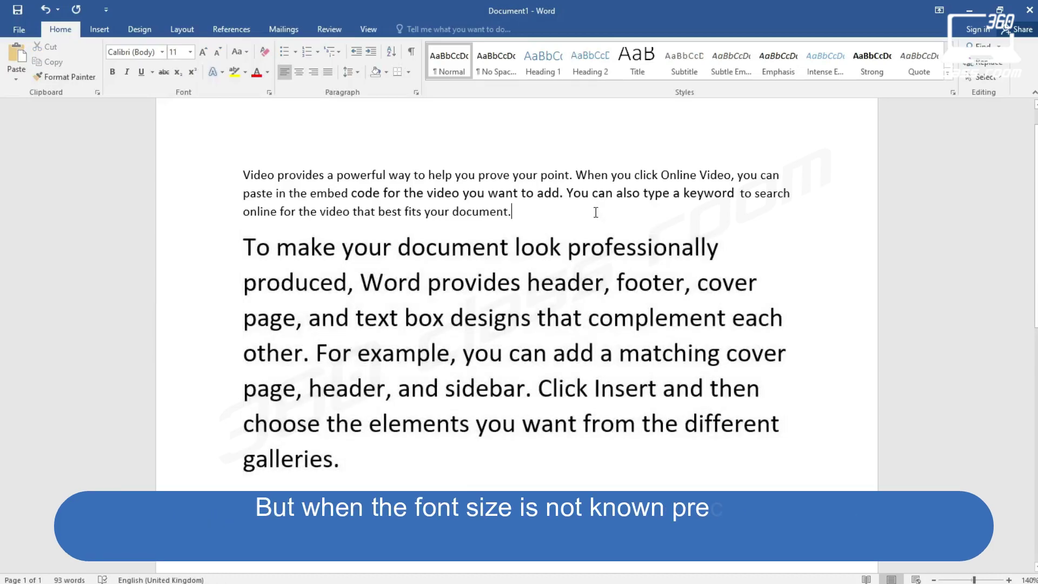
left_click_drag(511, 212, 353, 211)
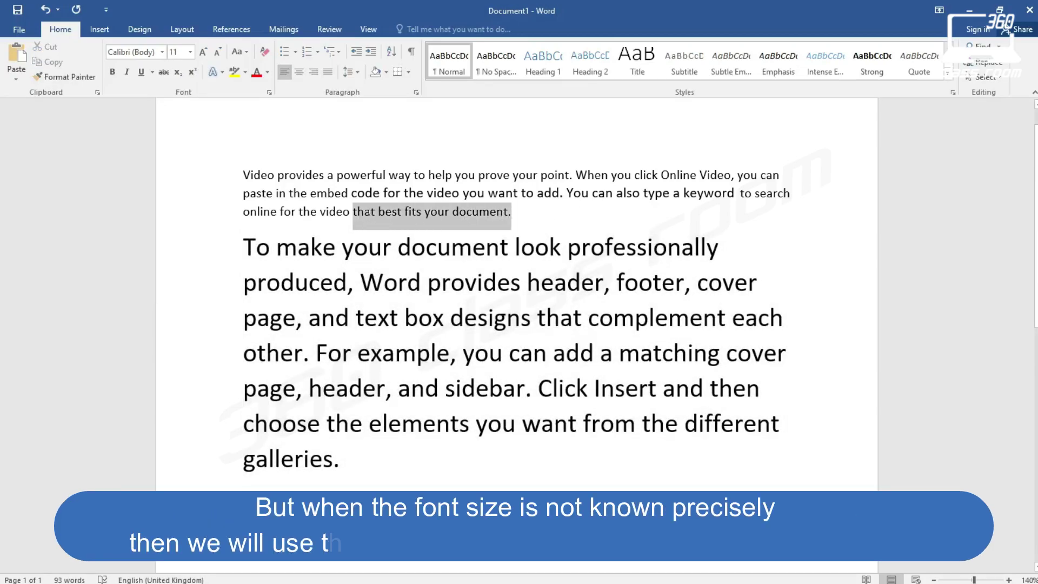
left_click_drag(289, 193, 309, 193)
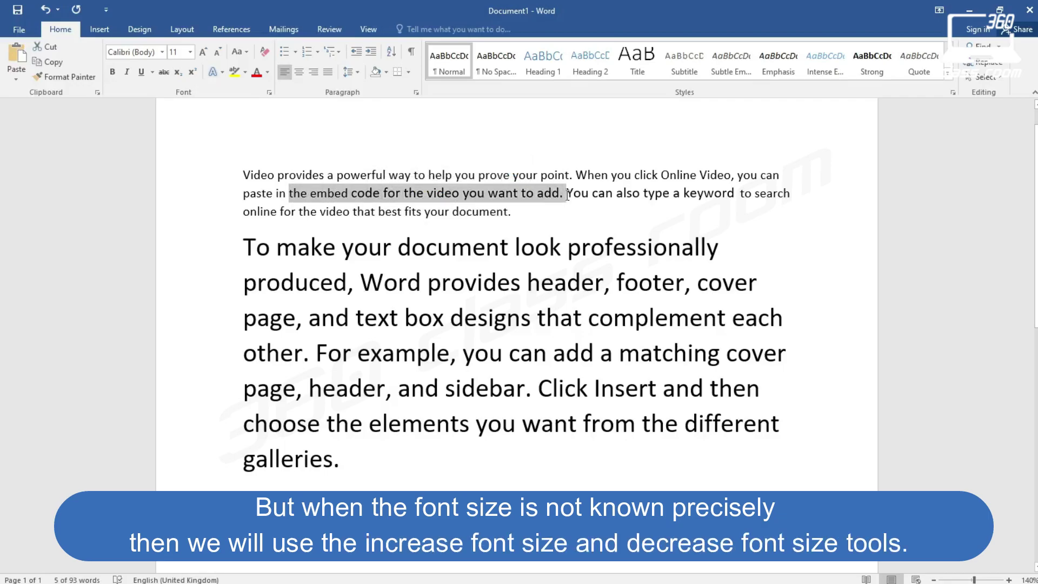
left_click_drag(567, 195, 568, 200)
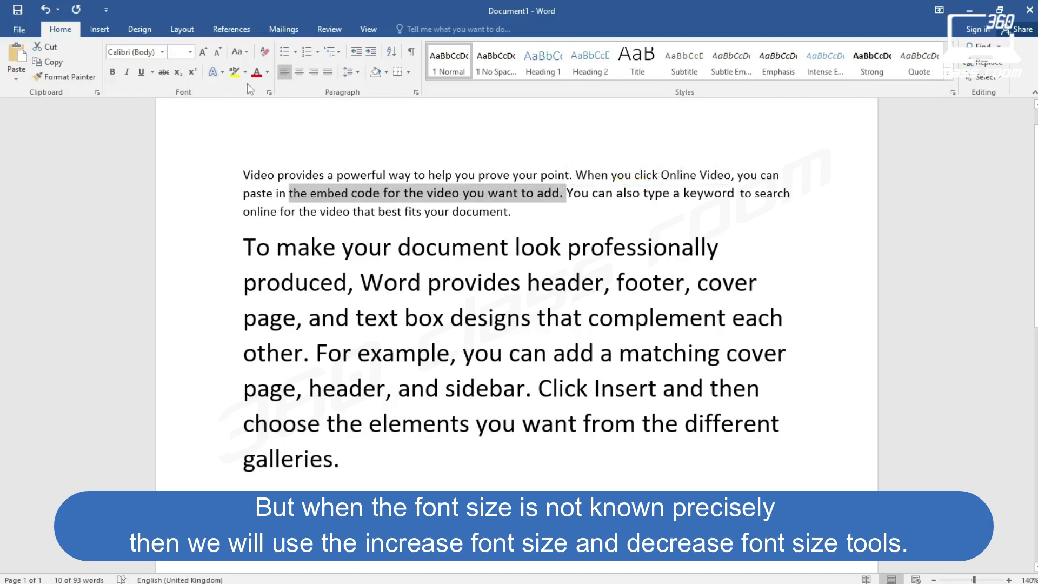
- Grow the sentence two font steps, then shrink it to its smallest size
left_click(202, 52)
left_click(202, 52)
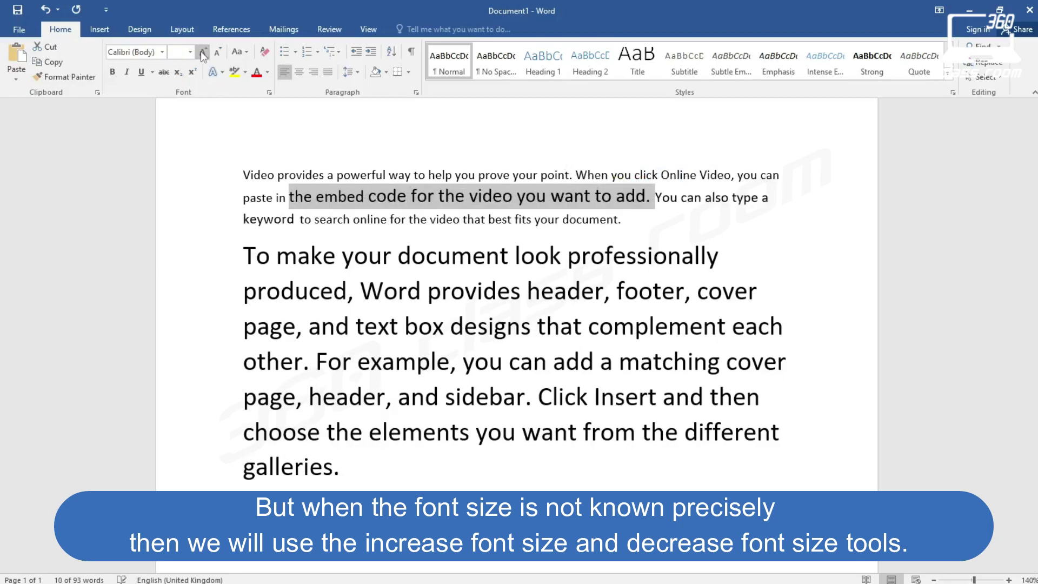
left_click(219, 54)
left_click(219, 54)
left_click(219, 54)
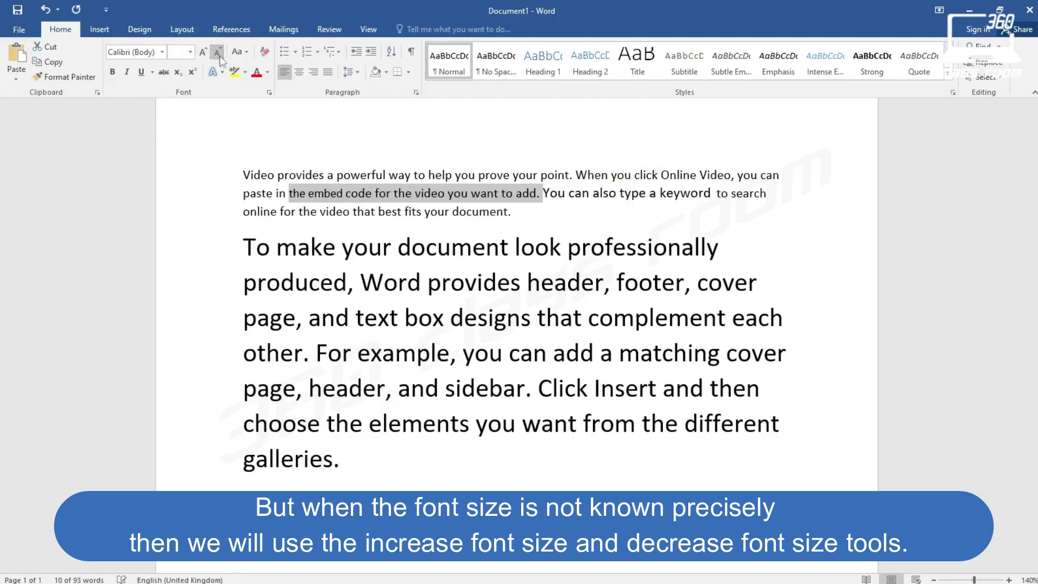
left_click(219, 54)
left_click(220, 54)
left_click(220, 54)
left_click(220, 54)
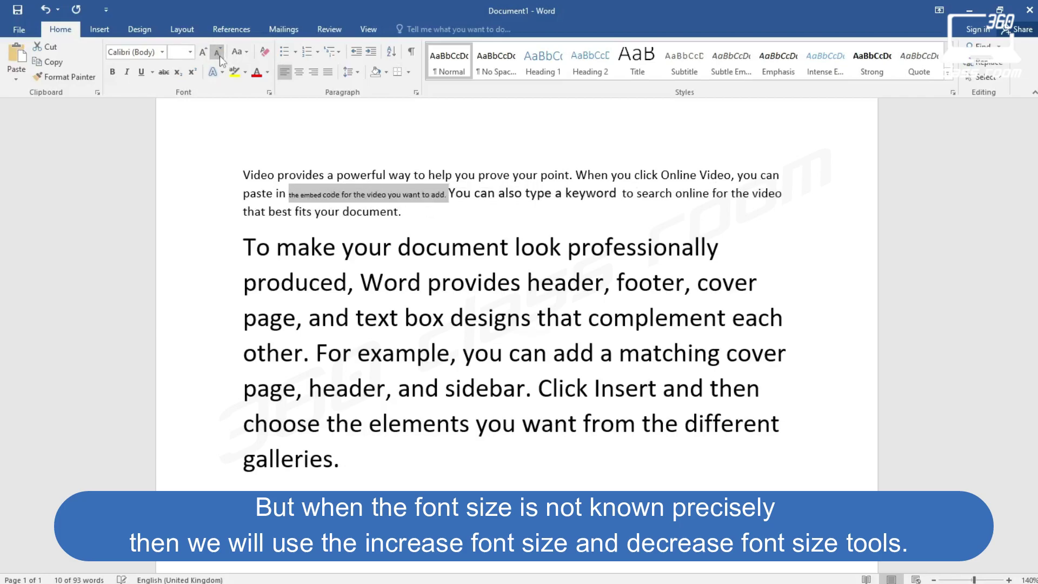
left_click(219, 54)
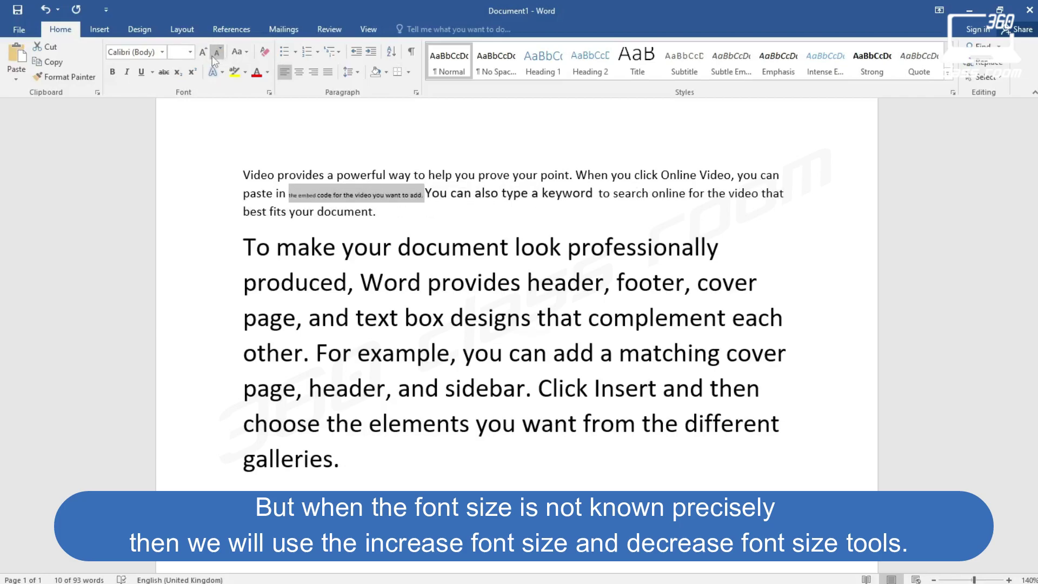
- Grow the sentence nine font steps, then shrink it five, leaving it slightly larger than surrounding text
left_click(205, 54)
left_click(204, 54)
left_click(204, 54)
left_click(204, 54)
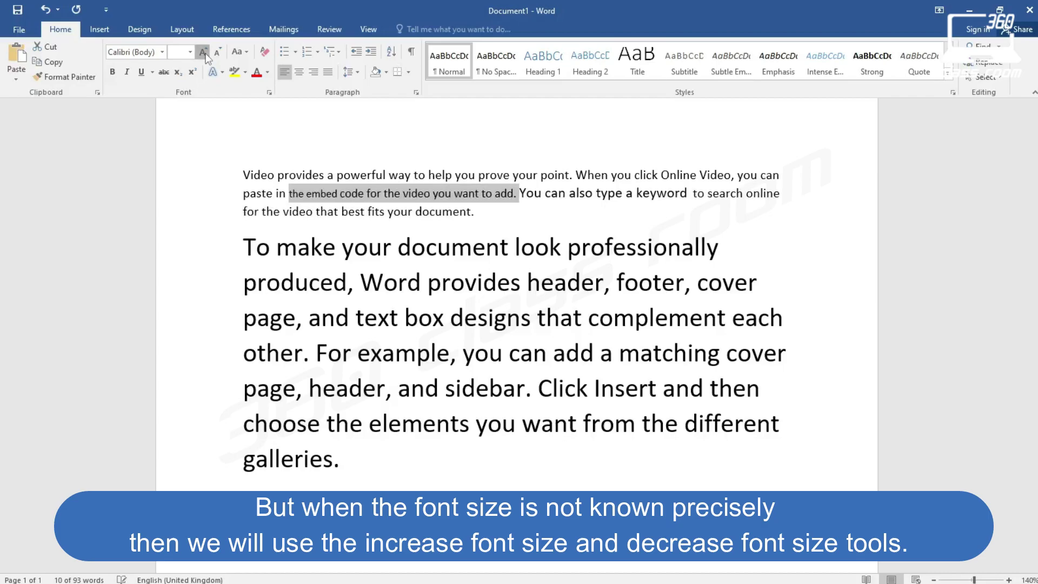
left_click(204, 54)
left_click(205, 54)
left_click(205, 54)
left_click(203, 52)
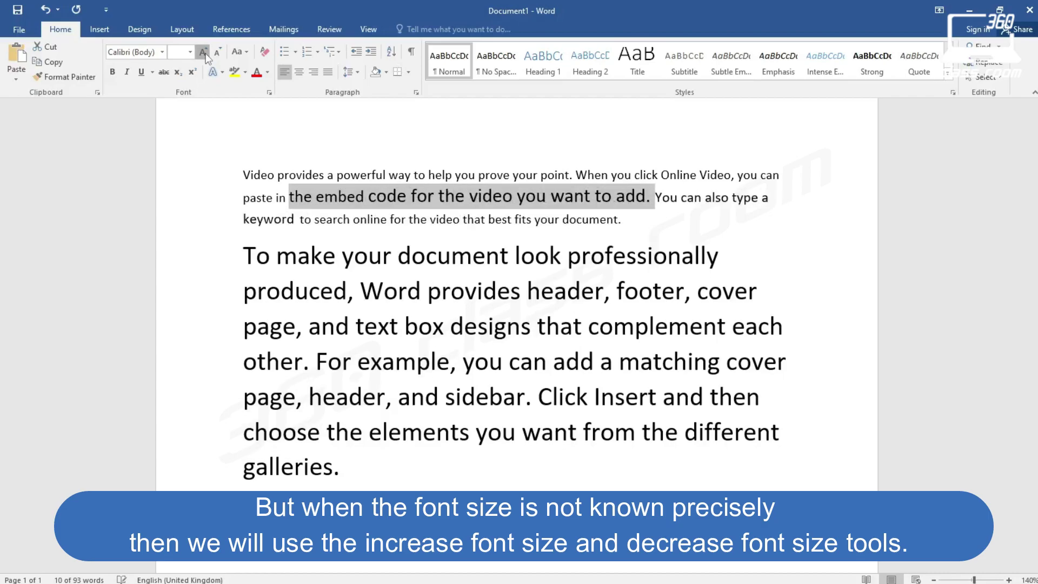
left_click(203, 52)
left_click(204, 53)
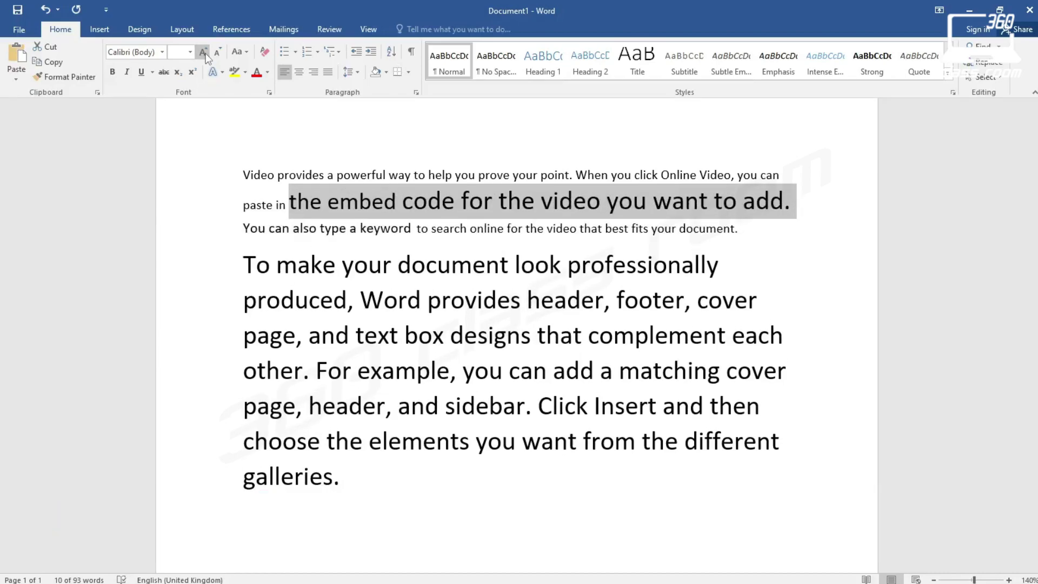
left_click(204, 52)
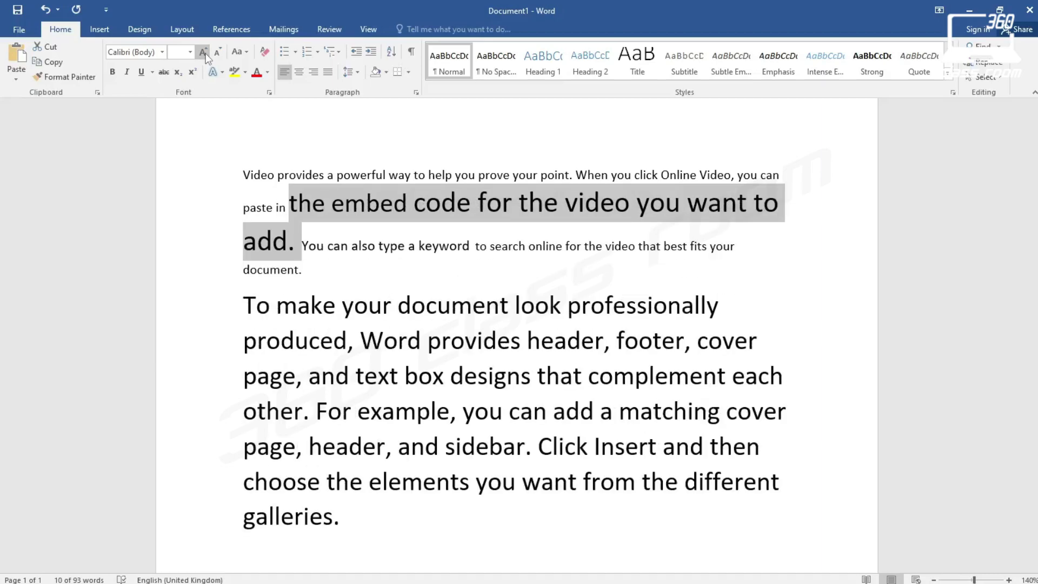
left_click(215, 53)
left_click(215, 53)
left_click(215, 53)
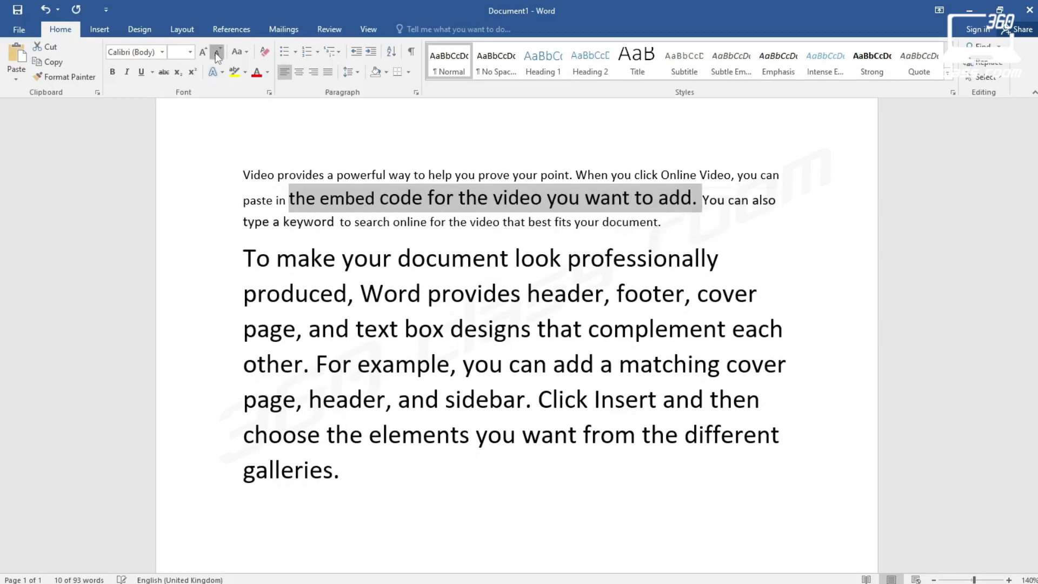
left_click(215, 53)
left_click(215, 53)
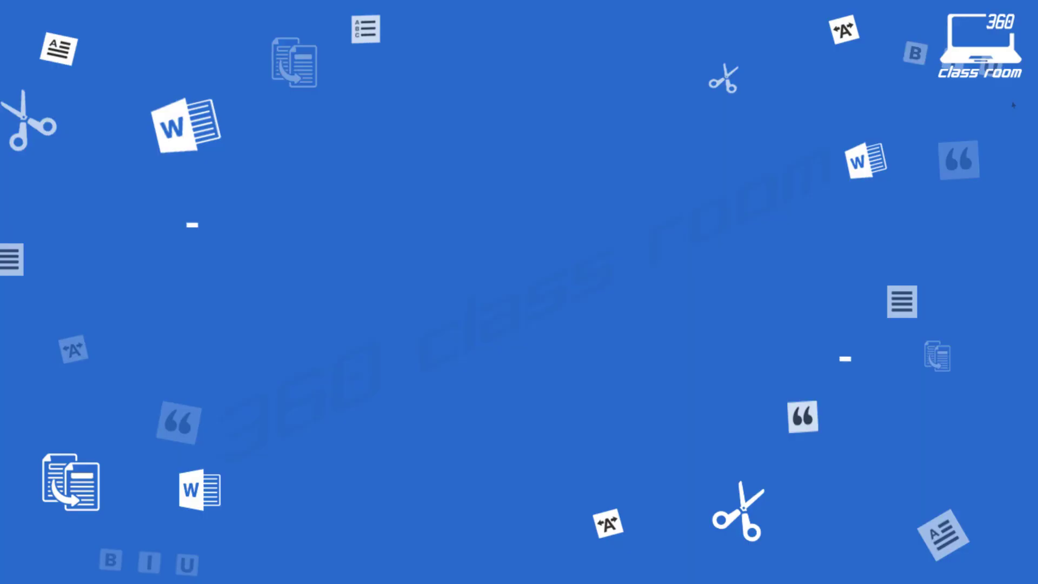